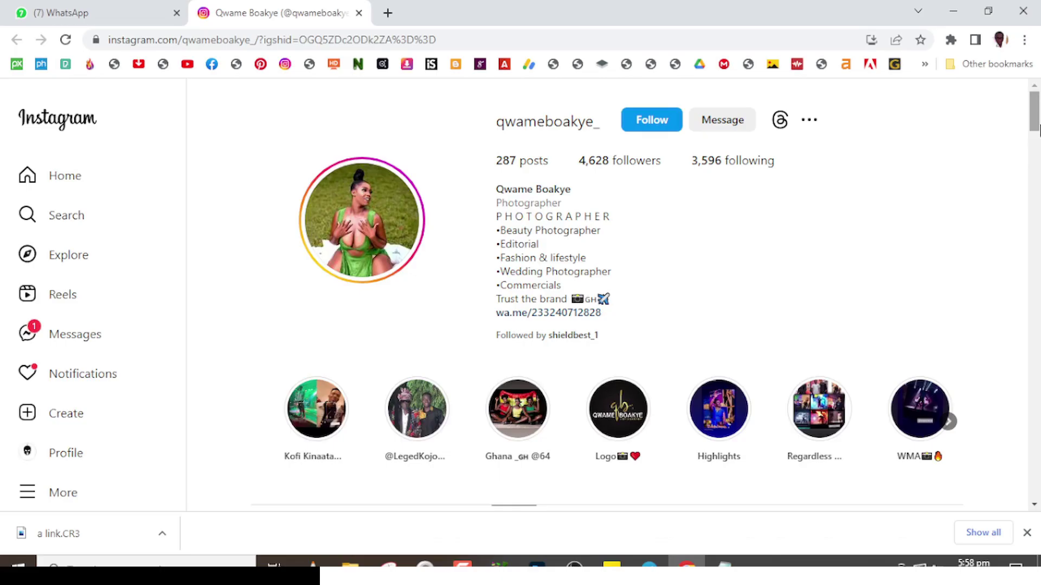
Browse the photographer's Instagram profile and look through the portrait posts, opening the close-up of the red-headwrap portrait.
{"action": "scroll", "coordinate": [1036, 140], "scroll_direction": "down", "scroll_amount": 3}
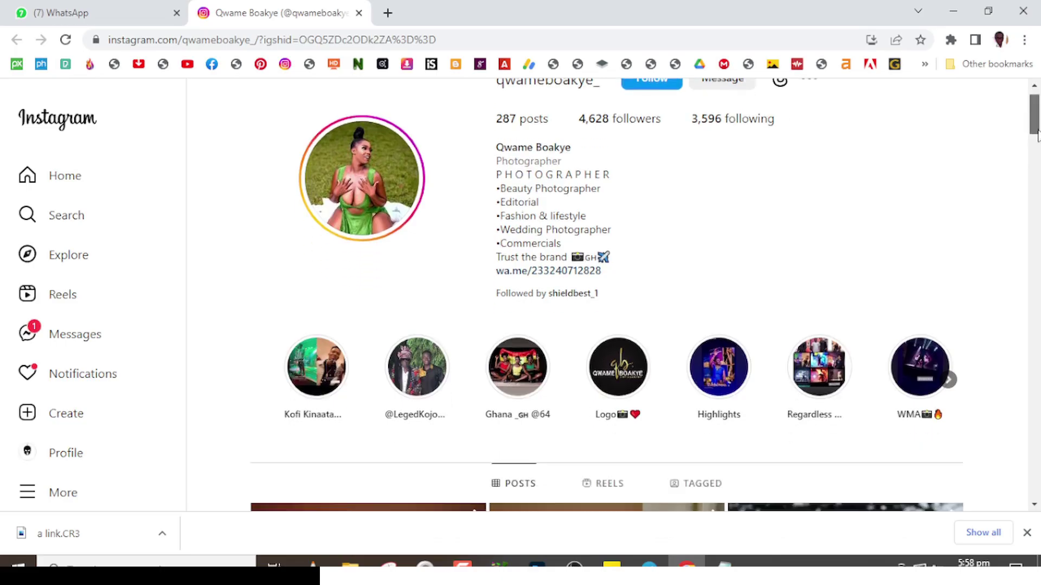
{"action": "left_click_drag", "start_coordinate": [1036, 140], "coordinate": [1036, 154]}
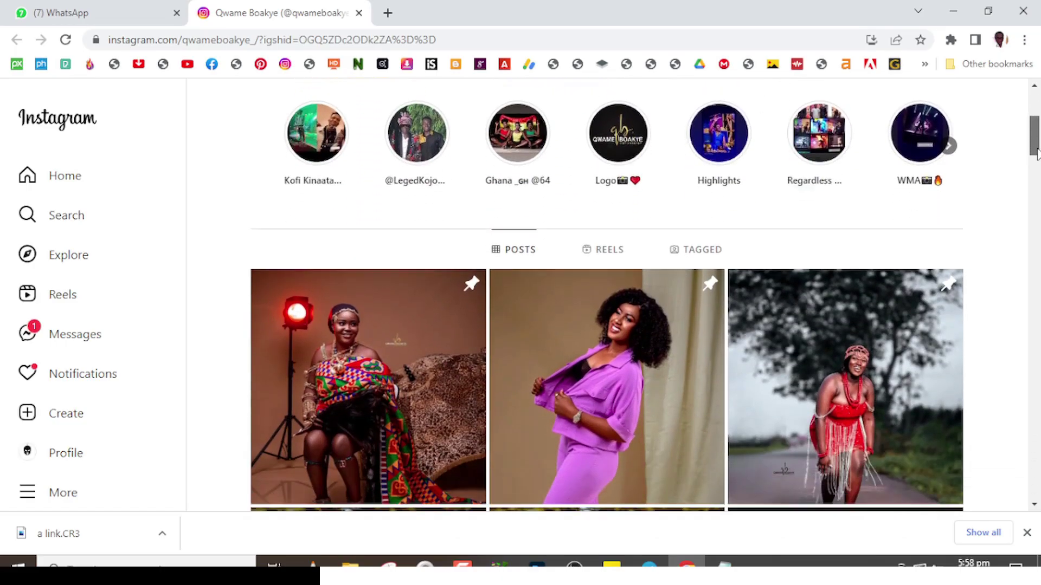
{"action": "scroll", "coordinate": [1037, 154], "scroll_direction": "up", "scroll_amount": 5}
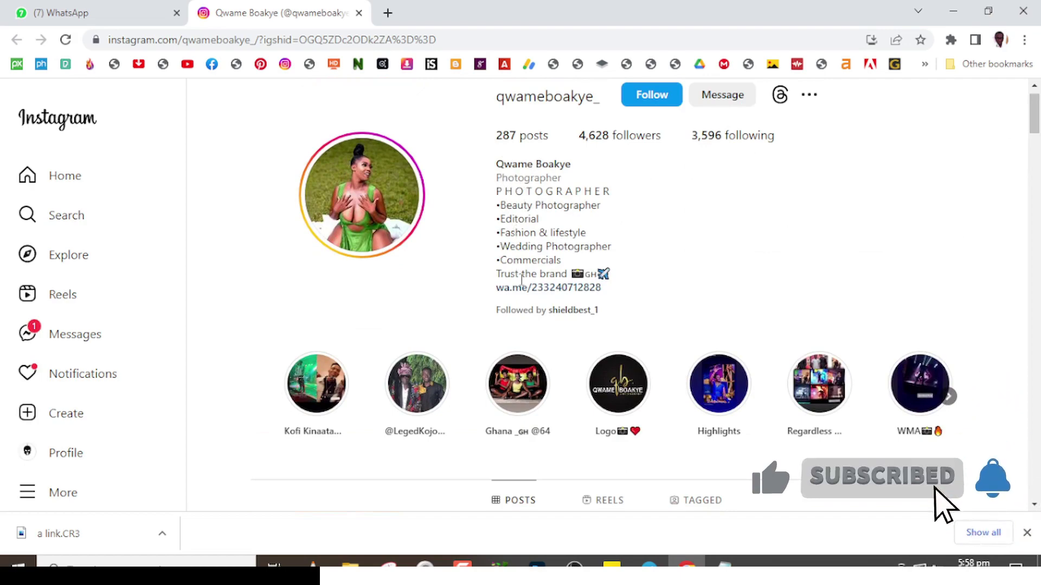
{"action": "scroll", "coordinate": [1033, 154], "scroll_direction": "down", "scroll_amount": 5}
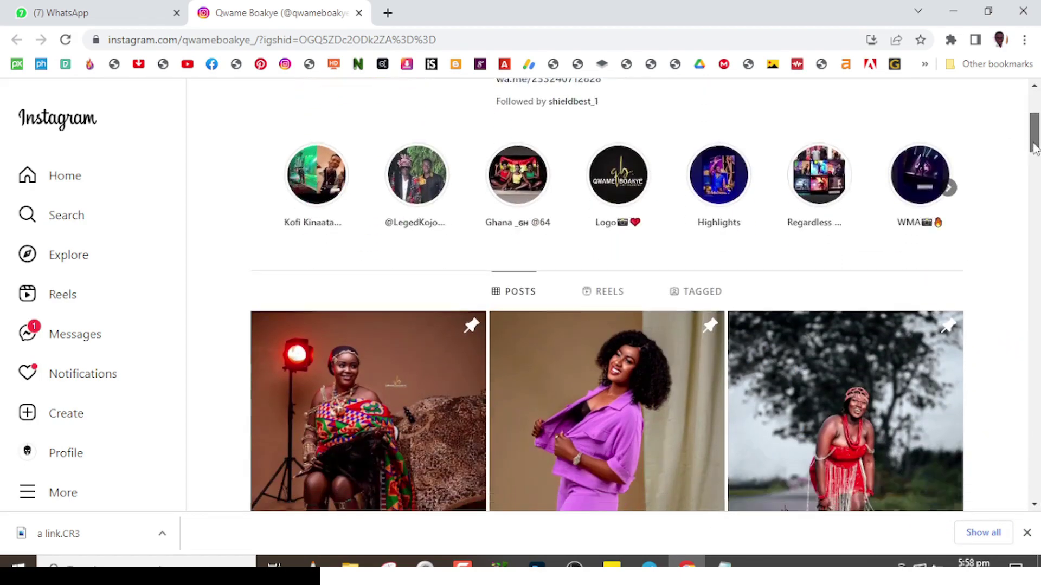
{"action": "scroll", "coordinate": [1033, 155], "scroll_direction": "down", "scroll_amount": 6}
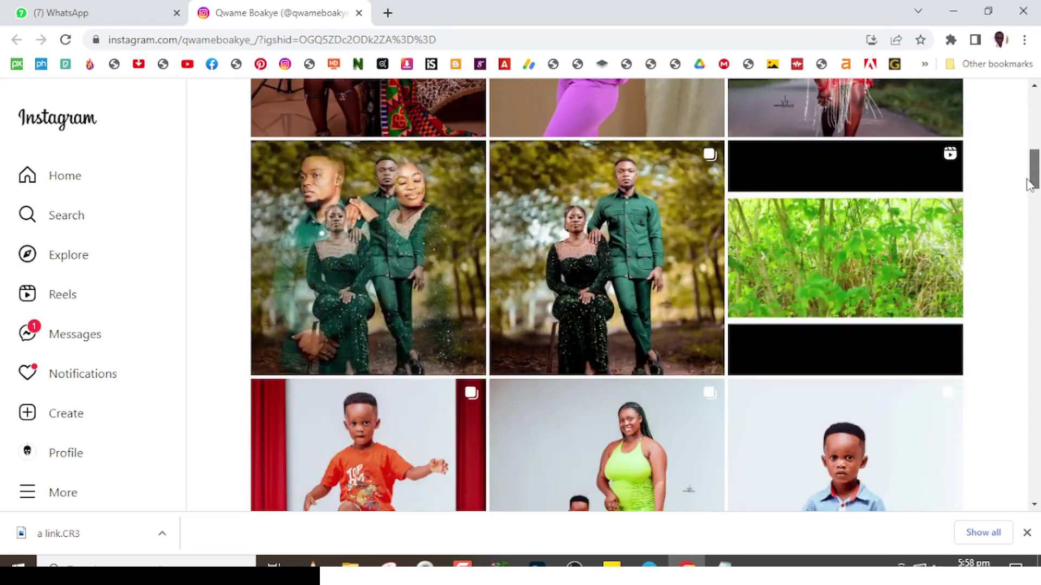
{"action": "left_click_drag", "start_coordinate": [1030, 185], "coordinate": [1001, 389]}
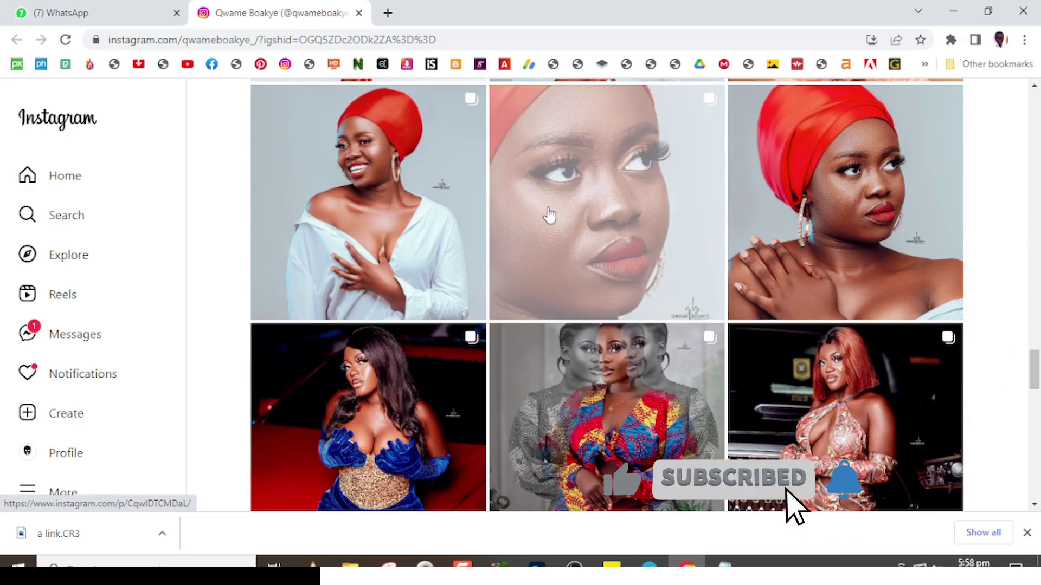
{"action": "left_click", "coordinate": [548, 212]}
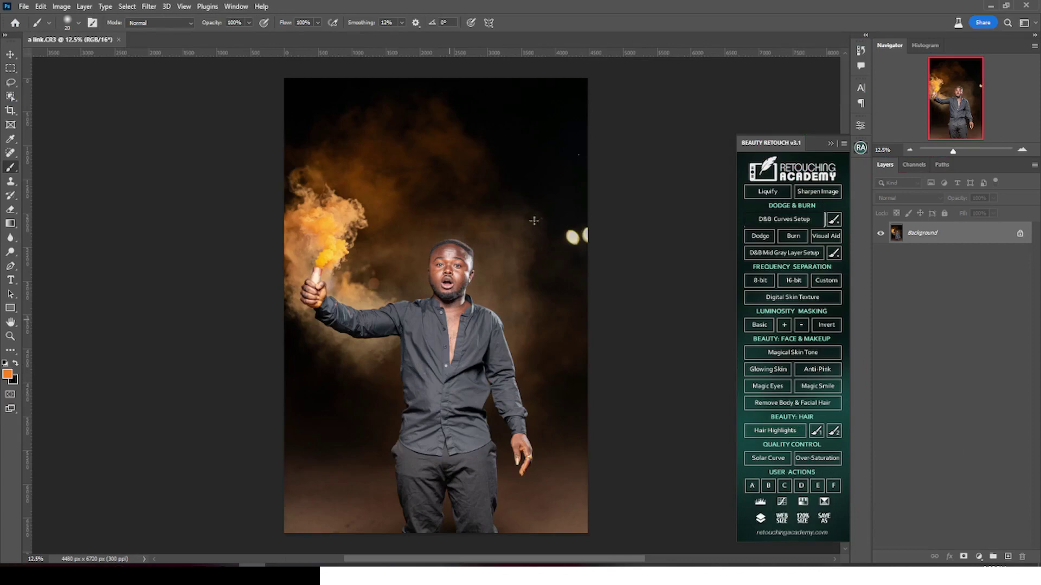
Switch to Photoshop and examine the man's face, beard and chest up close in the smoke flare photo.
{"action": "key", "text": "ctrl+plus"}
{"action": "key", "text": "ctrl+plus"}
{"action": "key", "text": "ctrl+plus"}
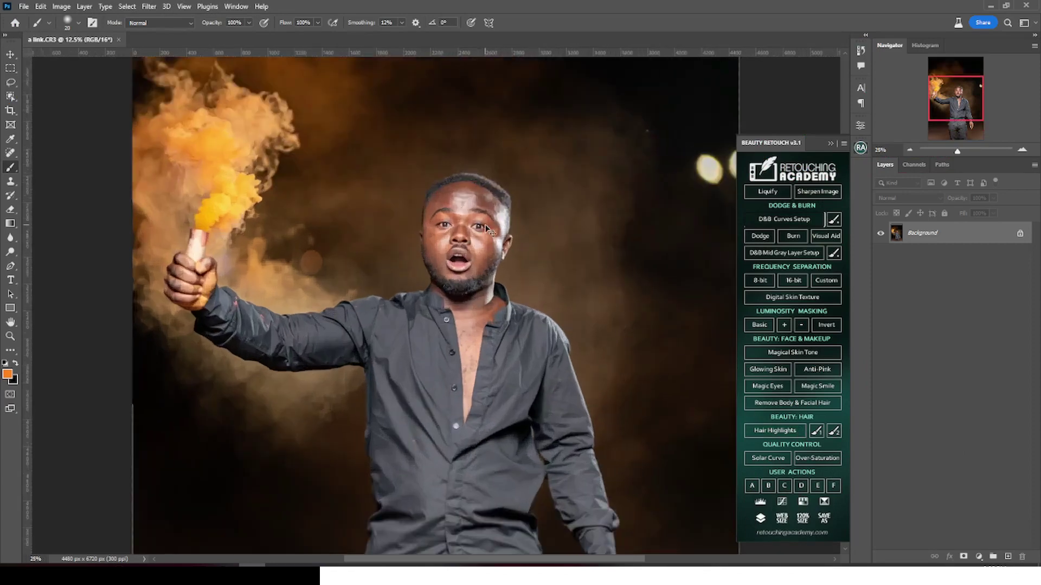
{"action": "key", "text": "ctrl+plus"}
{"action": "key", "text": "ctrl+plus"}
{"action": "key", "text": "ctrl+plus"}
{"action": "key", "text": "ctrl+plus"}
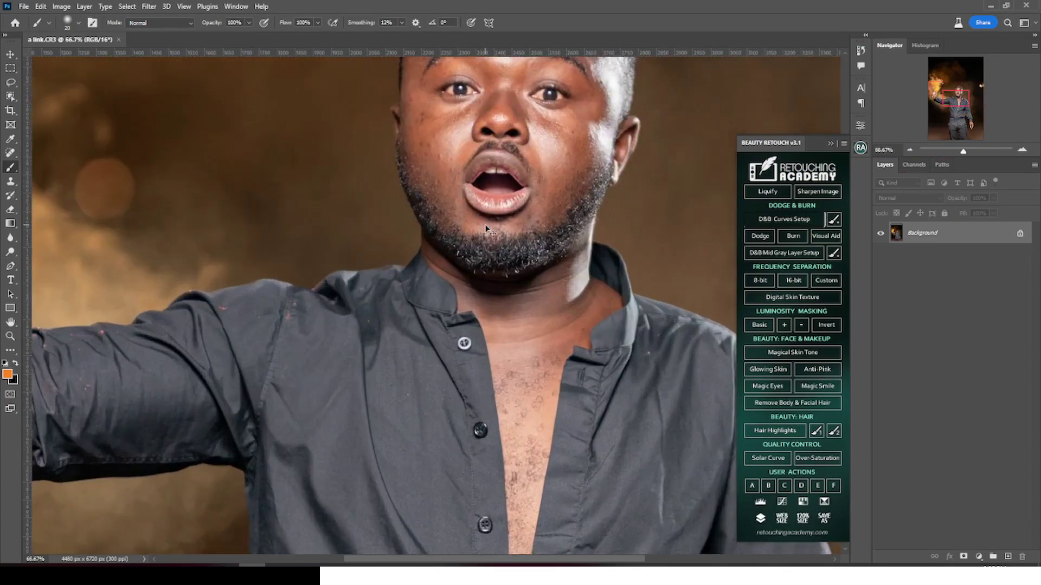
{"action": "key", "text": "ctrl+minus"}
{"action": "key", "text": "ctrl+minus"}
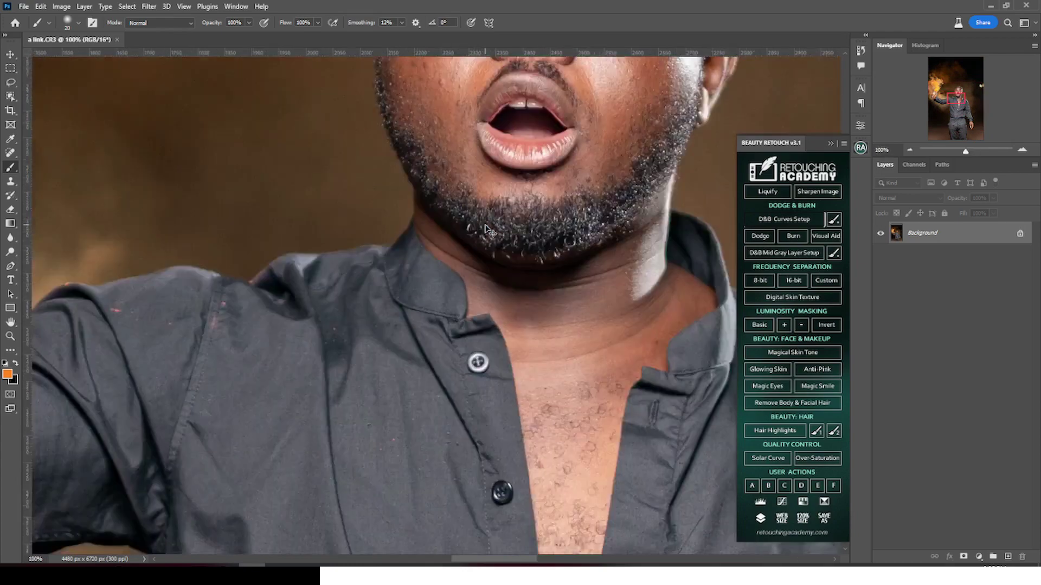
{"action": "key", "text": "ctrl+0"}
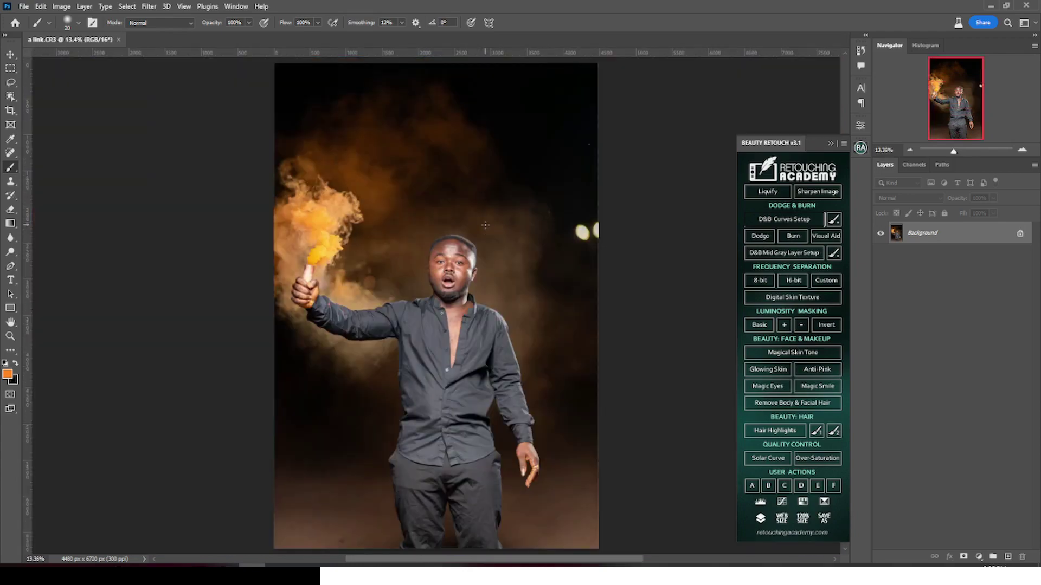
{"action": "key", "text": "ctrl+plus"}
{"action": "key", "text": "ctrl+plus"}
{"action": "key", "text": "ctrl+plus"}
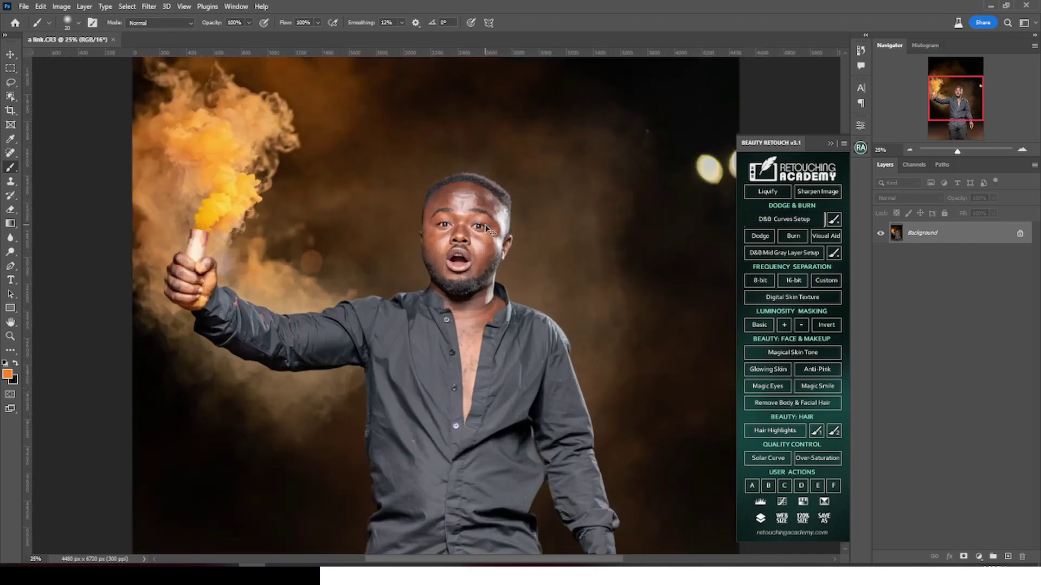
{"action": "key", "text": "ctrl+plus"}
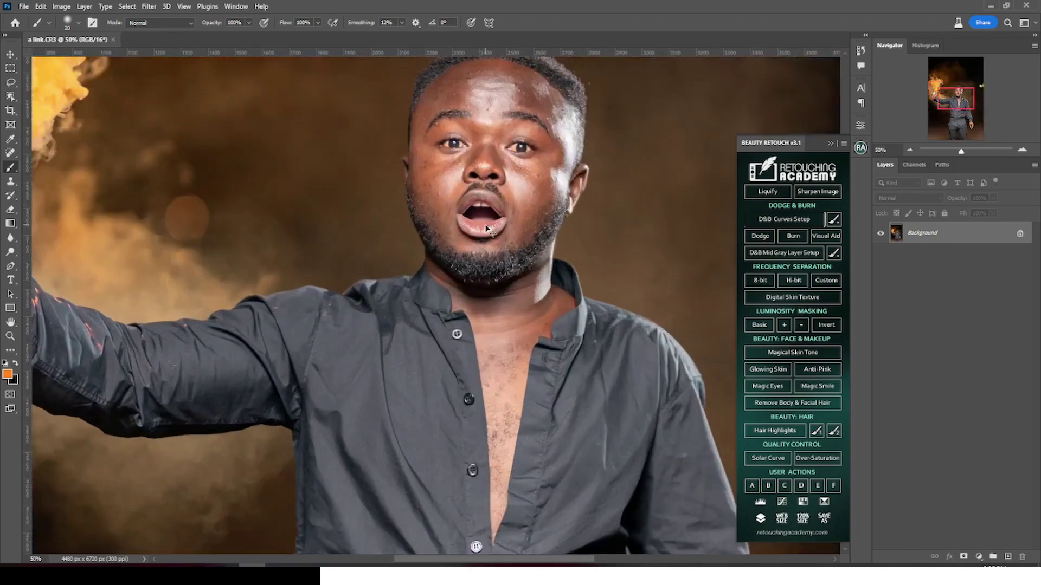
{"action": "key", "text": "ctrl+0"}
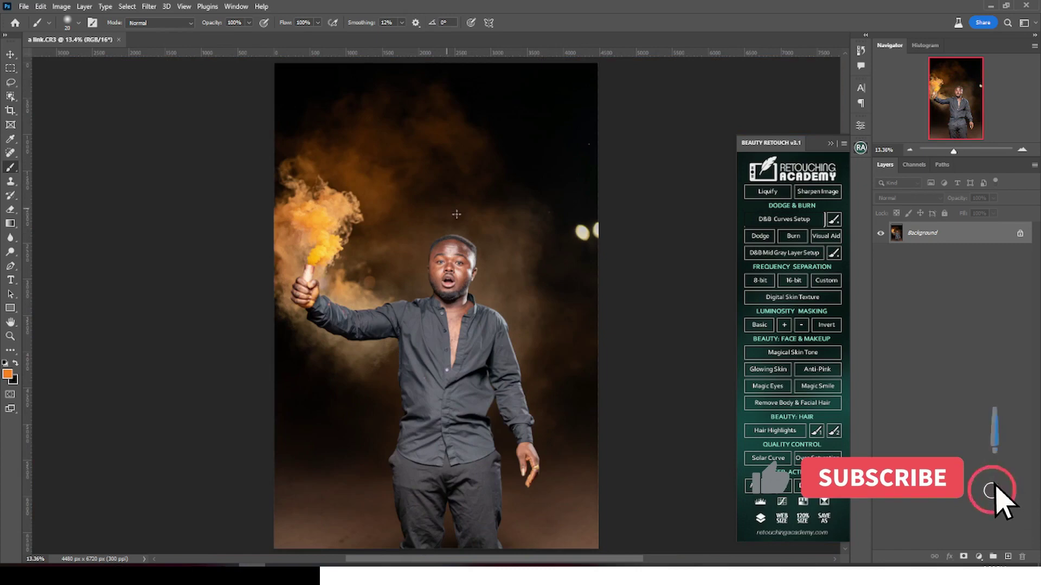
Crop the photo to a head-and-shoulders portrait of the man, about 890 x 1362 px.
{"action": "key", "text": "c"}
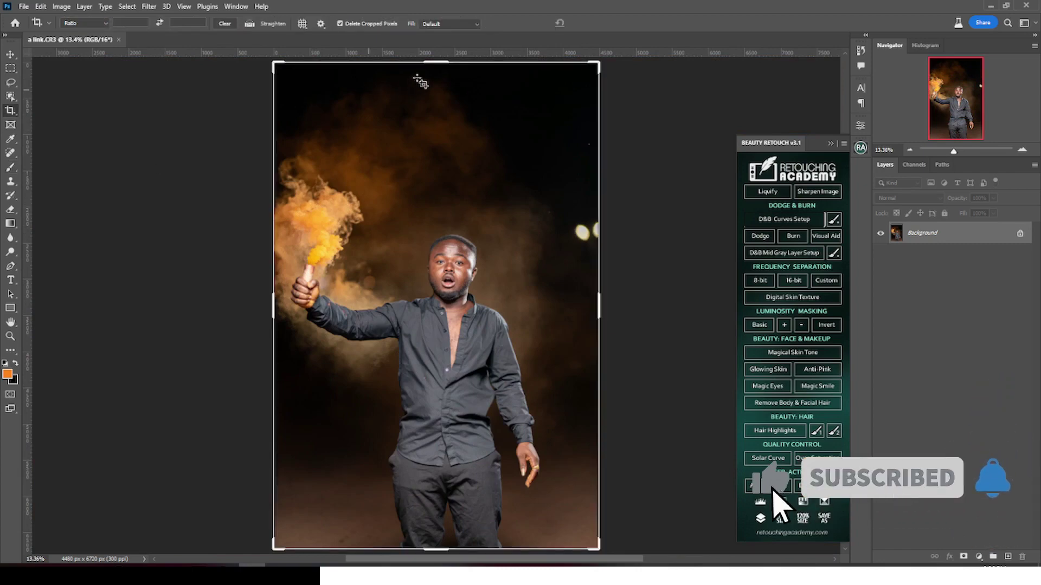
{"action": "left_click_drag", "start_coordinate": [435, 63], "coordinate": [432, 146]}
{"action": "left_click_drag", "start_coordinate": [438, 466], "coordinate": [439, 299]}
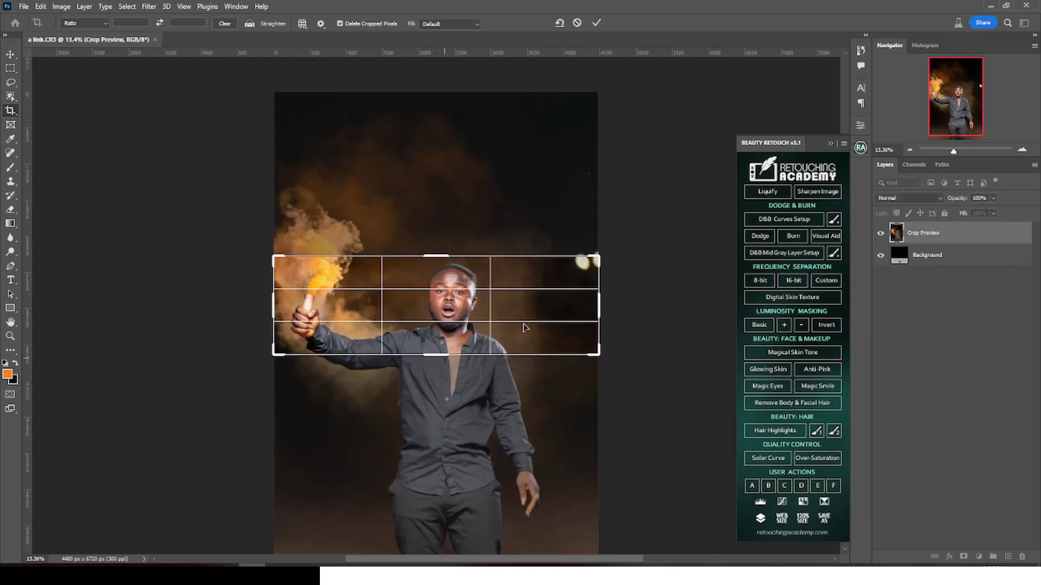
{"action": "left_click_drag", "start_coordinate": [588, 307], "coordinate": [542, 304]}
{"action": "left_click_drag", "start_coordinate": [332, 304], "coordinate": [404, 299]}
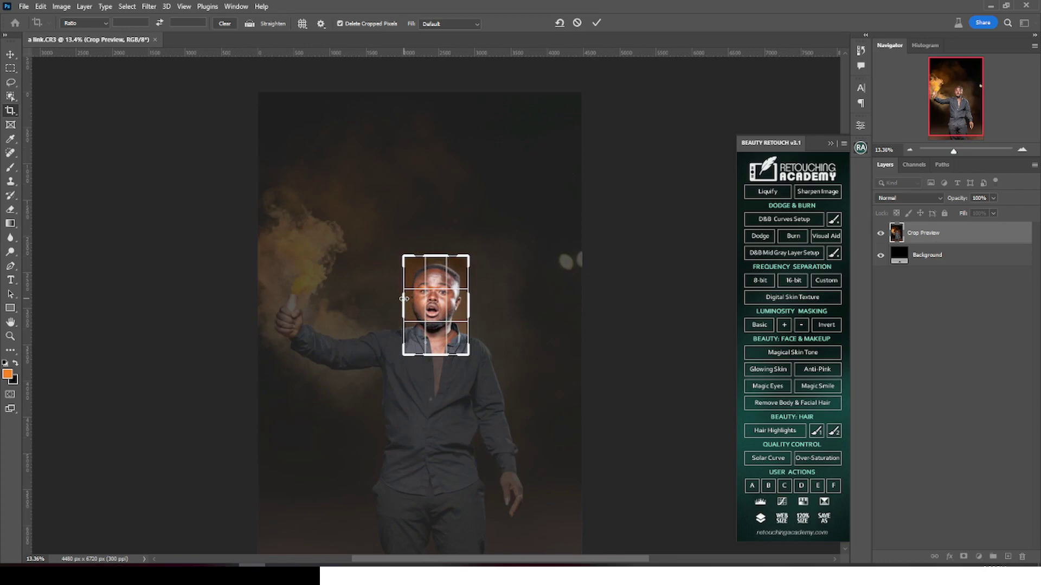
{"action": "key", "text": "Return"}
{"action": "key", "text": "ctrl+0"}
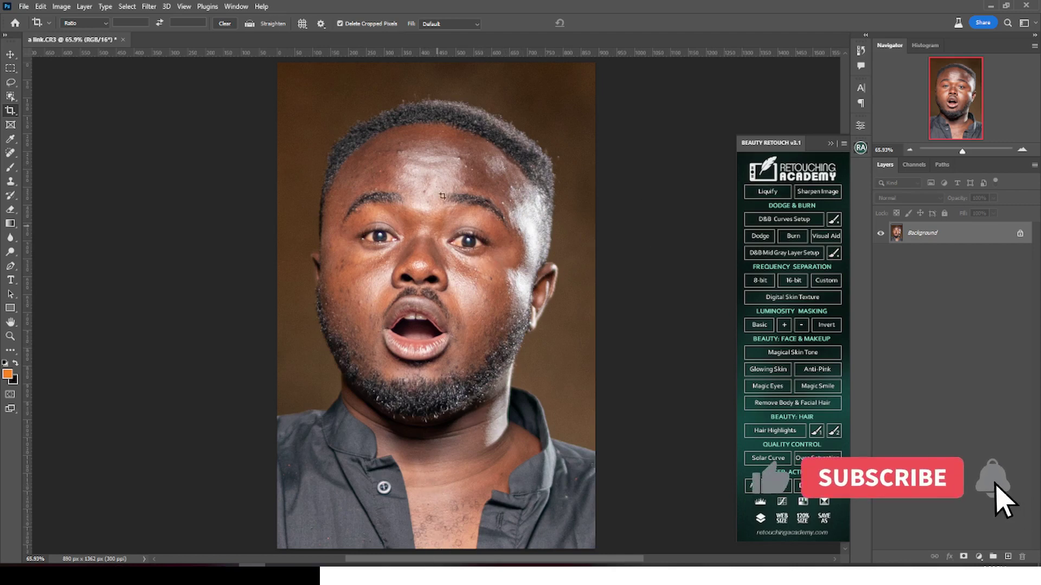
Trim the portrait's upper and lower edges with a second crop to about 890 x 1180 px.
{"action": "left_click", "coordinate": [437, 548]}
{"action": "left_click_drag", "start_coordinate": [436, 548], "coordinate": [439, 522]}
{"action": "left_click_drag", "start_coordinate": [437, 90], "coordinate": [437, 98]}
{"action": "key", "text": "Return"}
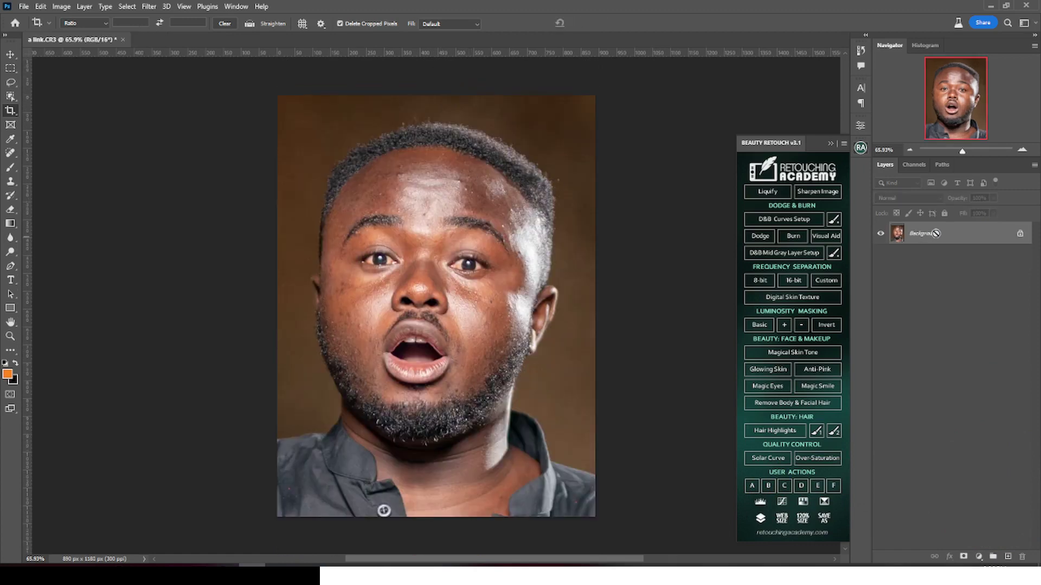
Duplicate the Background layer, hide the original, and make the duplicate the active layer.
{"action": "key", "text": "ctrl+j"}
{"action": "left_click", "coordinate": [882, 257]}
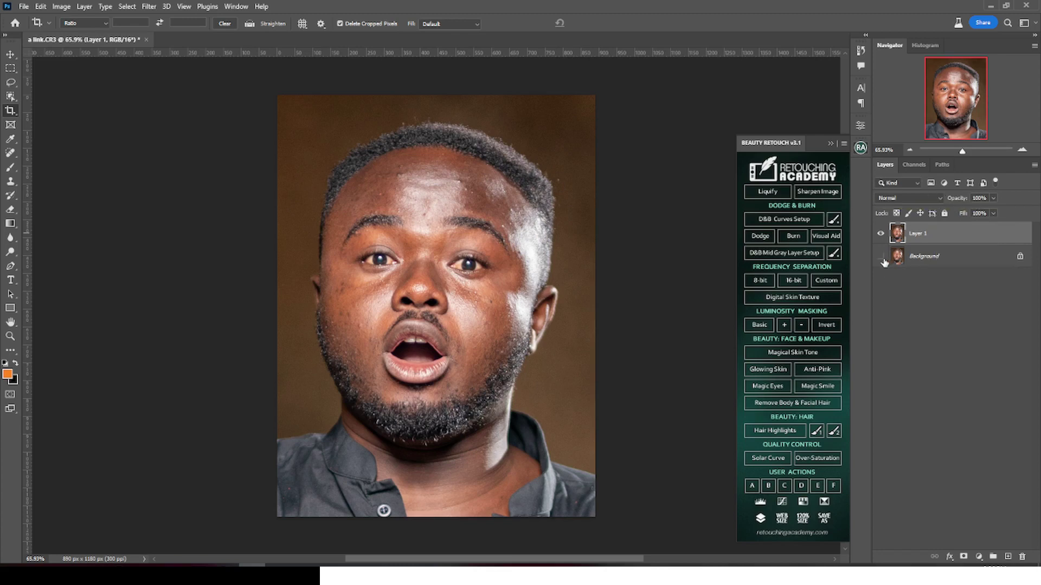
{"action": "left_click", "coordinate": [919, 259]}
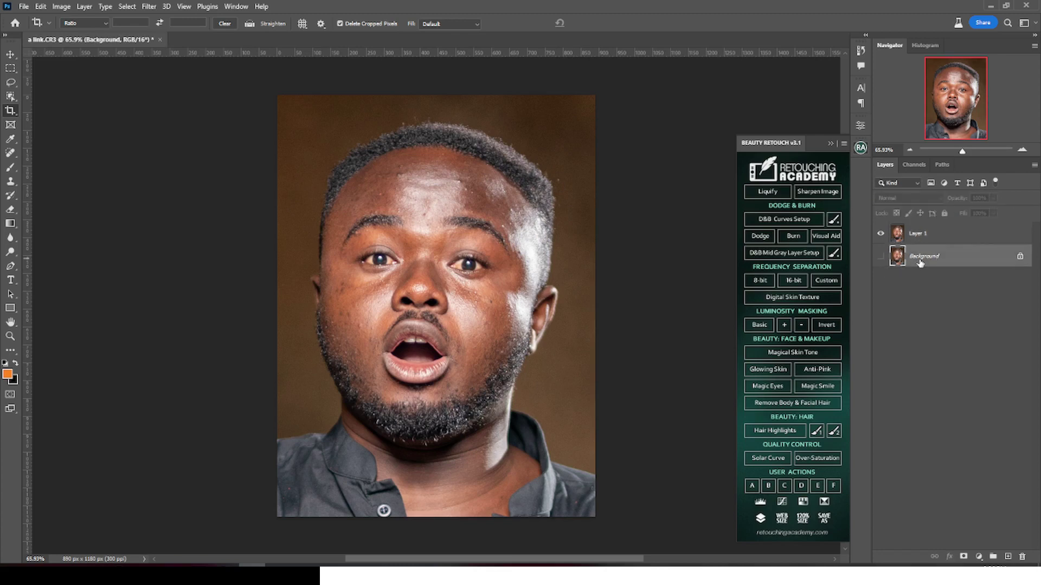
{"action": "left_click", "coordinate": [926, 235]}
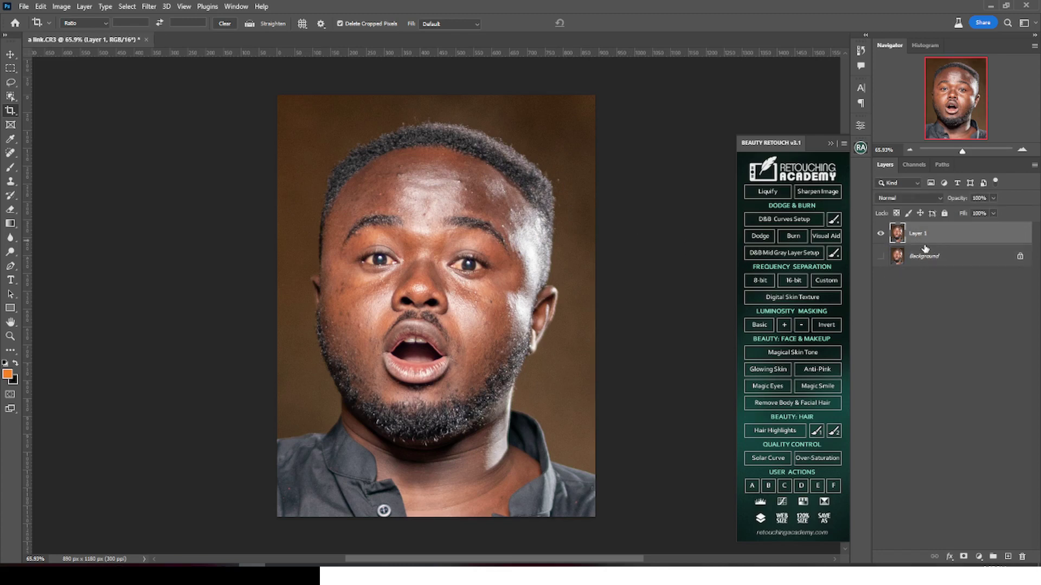
Open the Camera Raw Filter on the duplicate layer and apply the Auto tonal adjustment.
{"action": "left_click", "coordinate": [148, 8]}
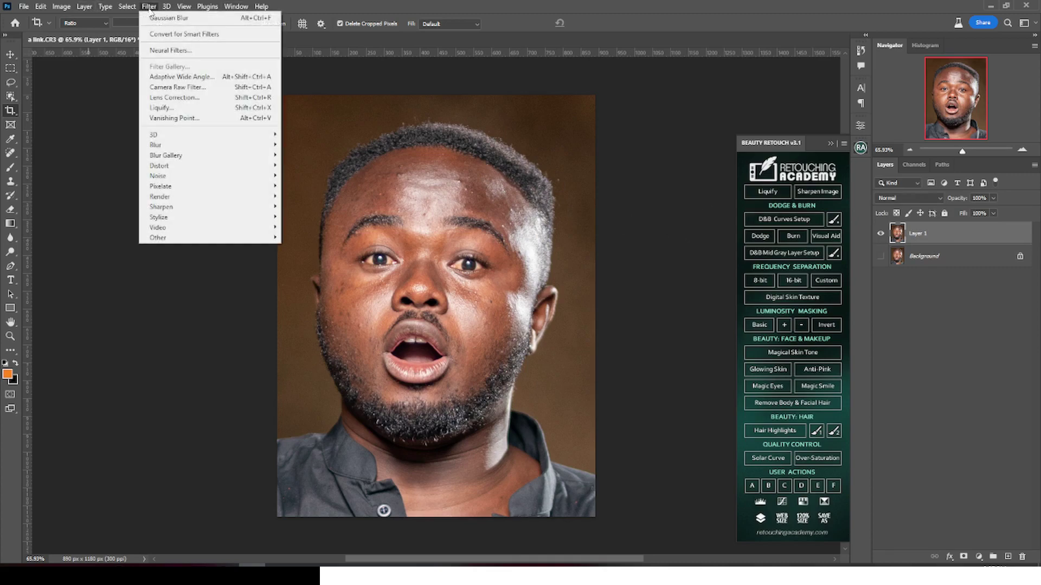
{"action": "left_click", "coordinate": [163, 88]}
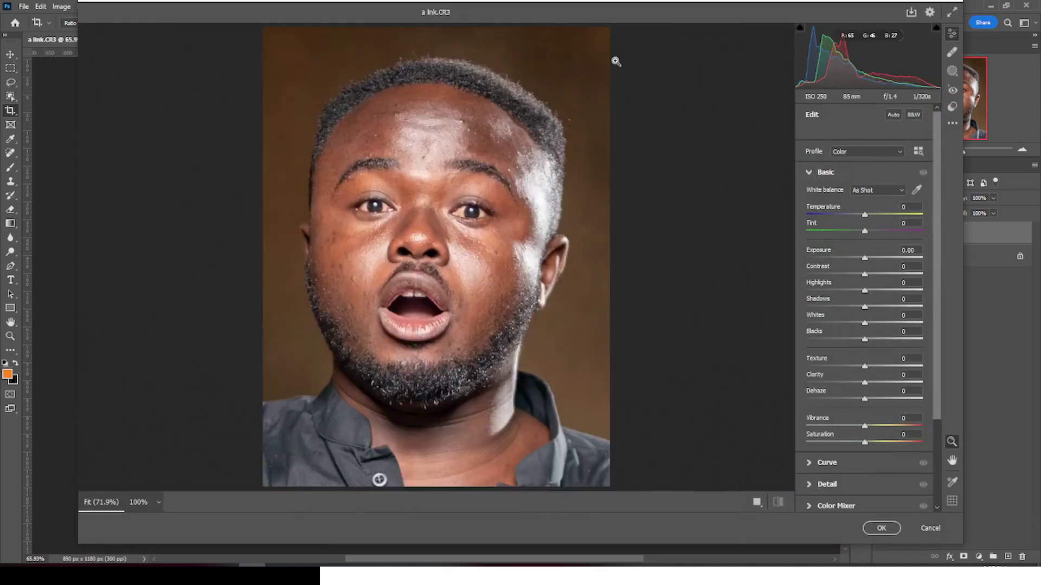
{"action": "left_click", "coordinate": [893, 114]}
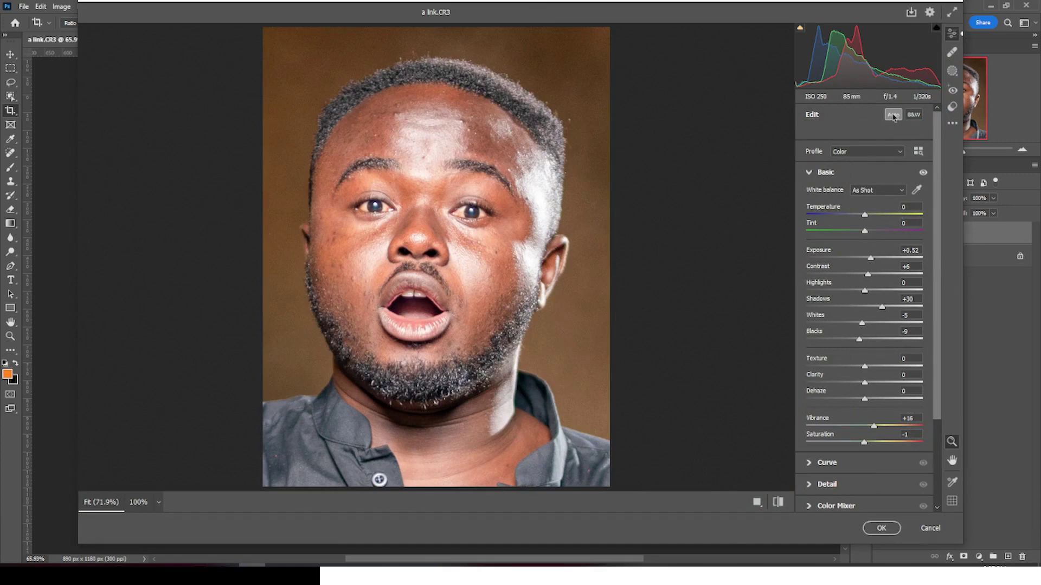
{"action": "left_click", "coordinate": [893, 115]}
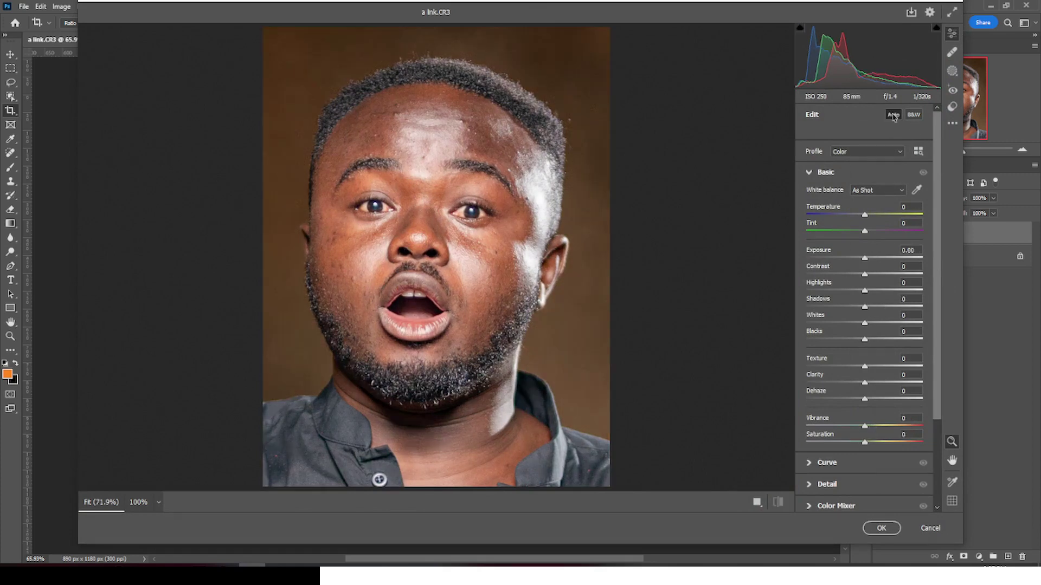
{"action": "left_click", "coordinate": [892, 115]}
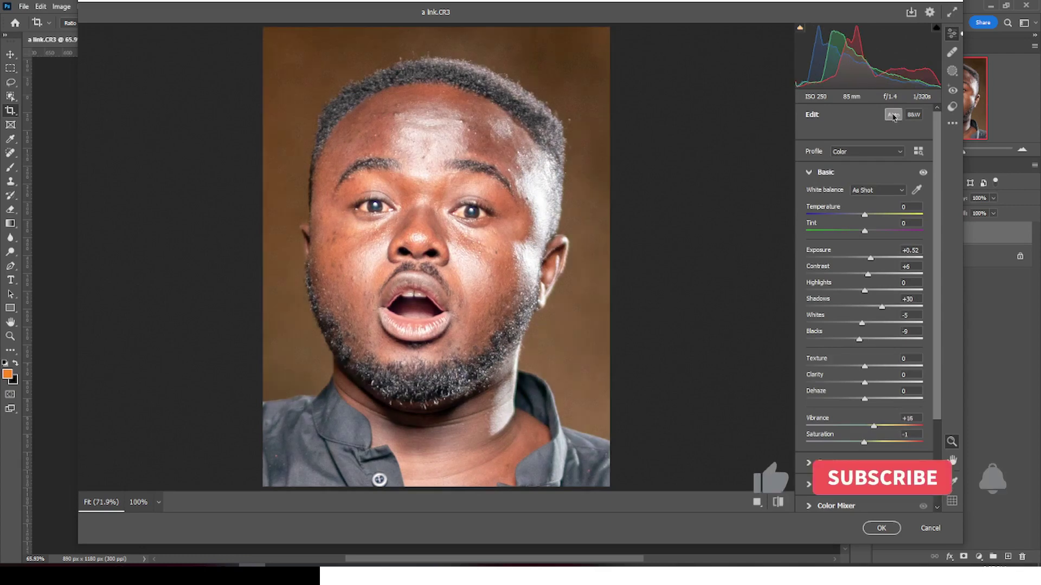
Set Whites to -34 and Highlights to -25, lower Shadows slightly, and apply the Camera Raw adjustments.
{"action": "left_click_drag", "start_coordinate": [862, 324], "coordinate": [844, 324]}
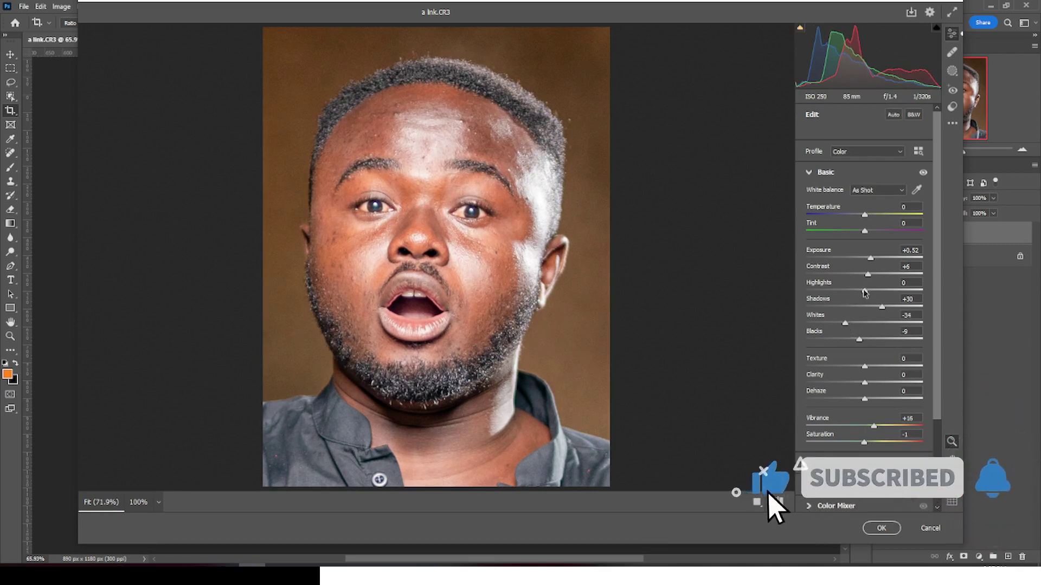
{"action": "left_click_drag", "start_coordinate": [861, 291], "coordinate": [850, 293]}
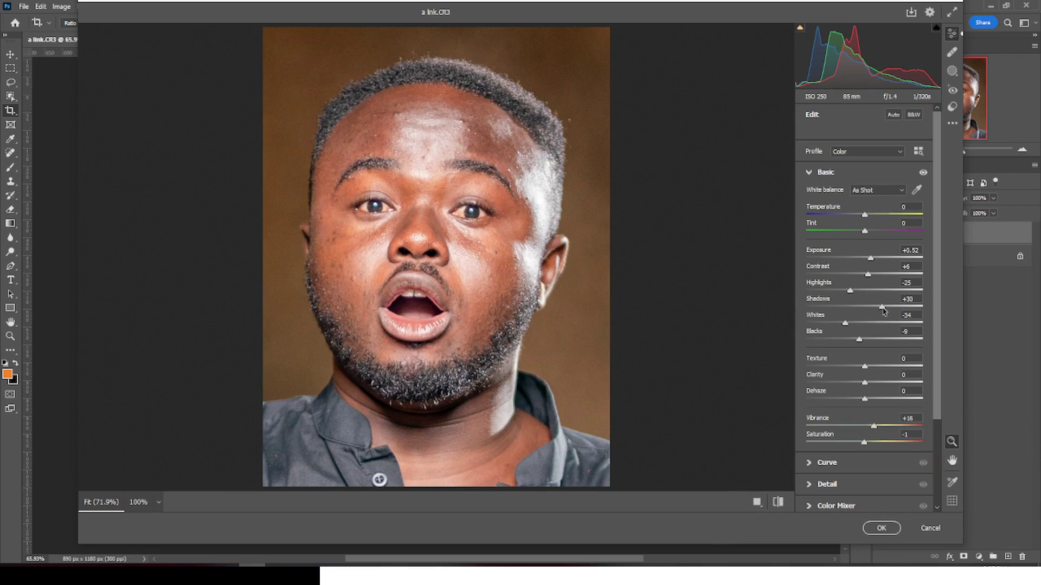
{"action": "mouse_move", "coordinate": [881, 308]}
{"action": "left_mouse_down"}
{"action": "mouse_move", "coordinate": [865, 307]}
{"action": "mouse_move", "coordinate": [876, 310]}
{"action": "left_mouse_up"}
{"action": "left_click", "coordinate": [880, 531]}
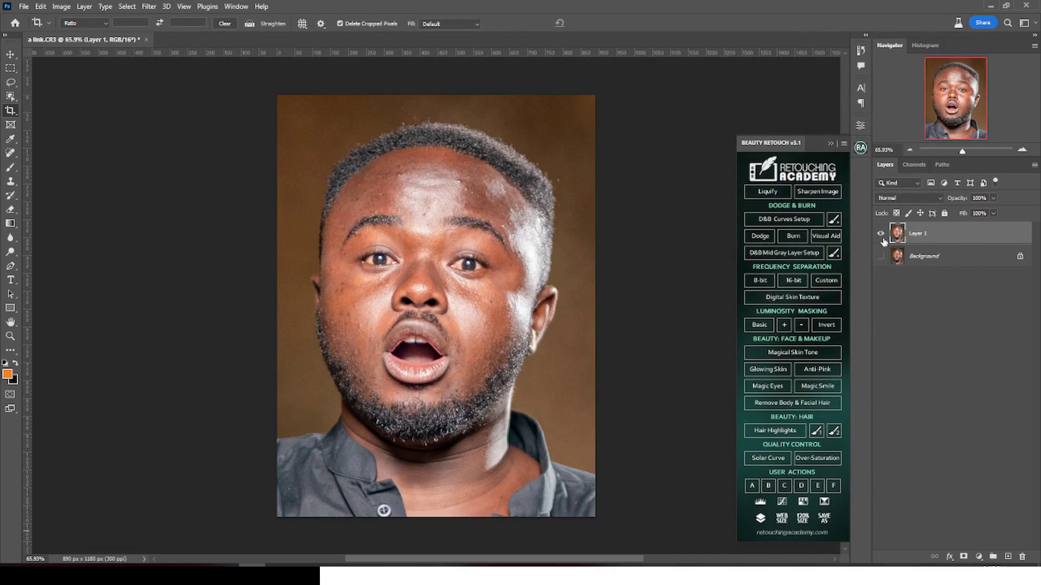
Compare the portrait before and after the Camera Raw adjustments by toggling layer visibility.
{"action": "left_click", "coordinate": [881, 236]}
{"action": "left_click", "coordinate": [881, 235]}
{"action": "left_click", "coordinate": [881, 234]}
{"action": "left_click", "coordinate": [880, 235]}
{"action": "left_click", "coordinate": [881, 235]}
{"action": "left_click", "coordinate": [881, 235]}
{"action": "left_click", "coordinate": [881, 235]}
{"action": "left_click", "coordinate": [881, 234]}
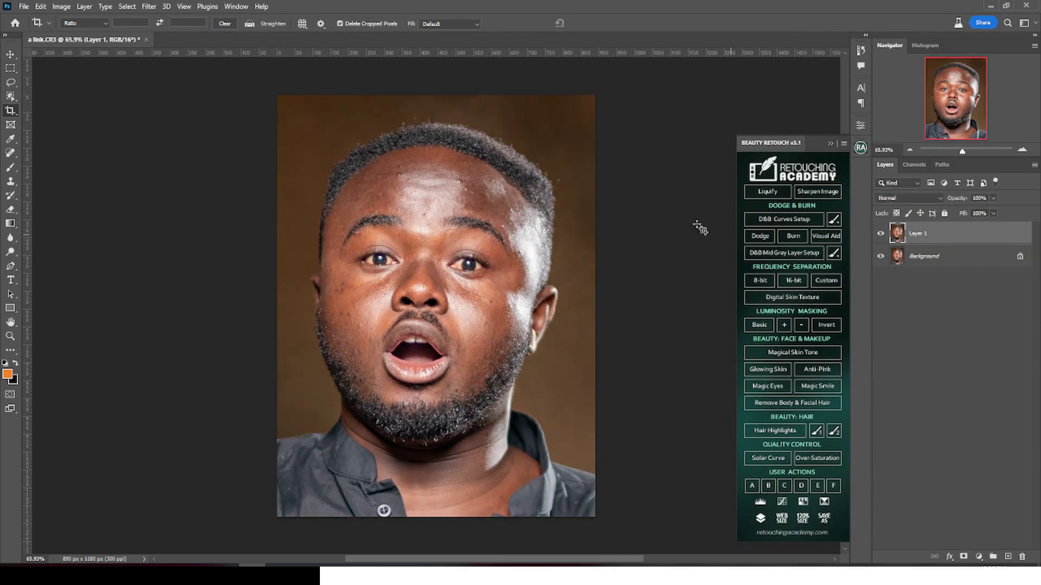
Remove the blemishes and spots on the forehead, temple and cheeks of Layer 1 with the Content-Aware Spot Healing Brush.
{"action": "key", "text": "ctrl+plus"}
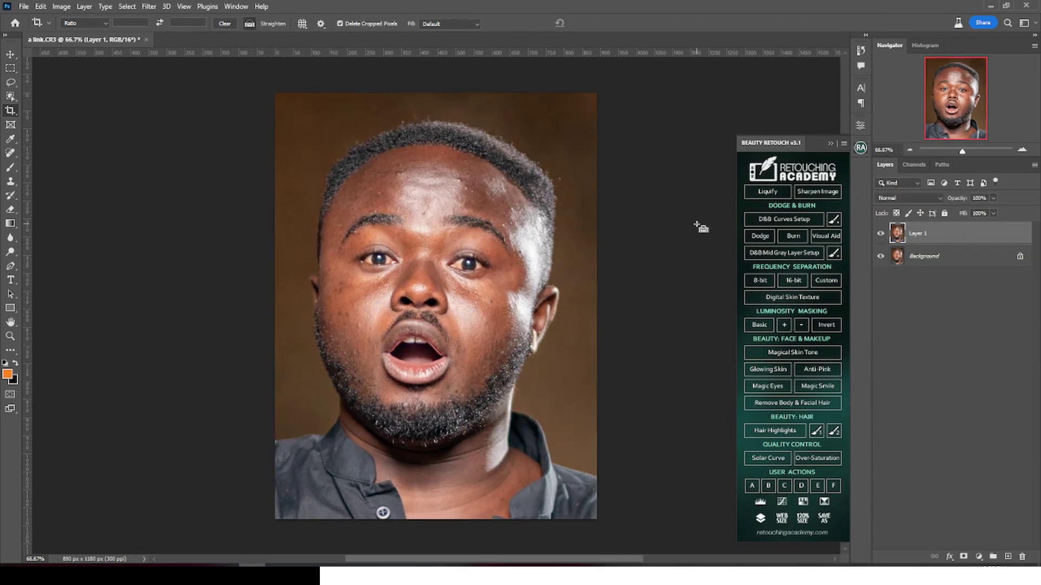
{"action": "key", "text": "ctrl+plus"}
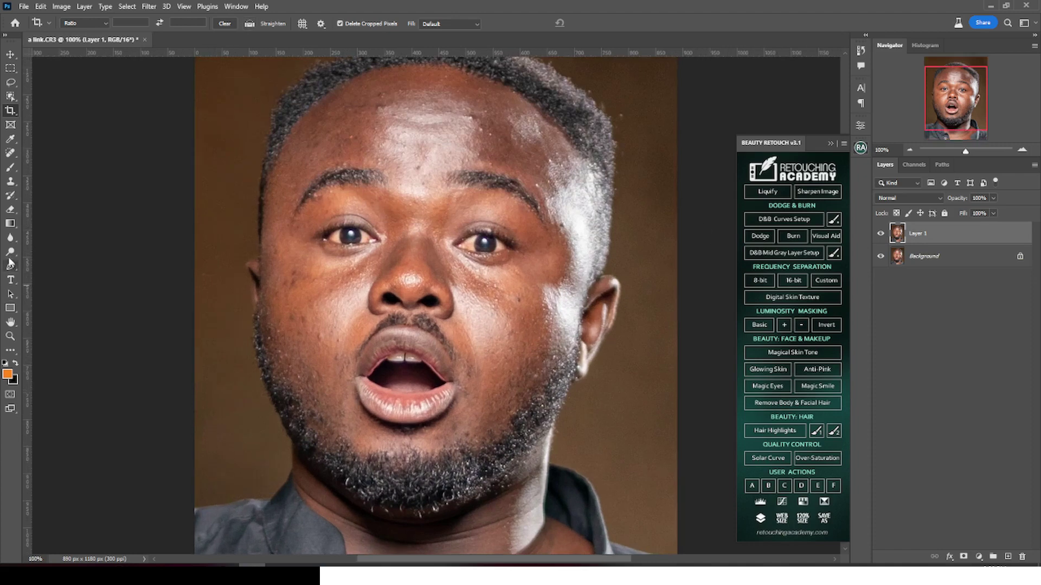
{"action": "left_click", "coordinate": [12, 154]}
{"action": "left_click", "coordinate": [67, 153]}
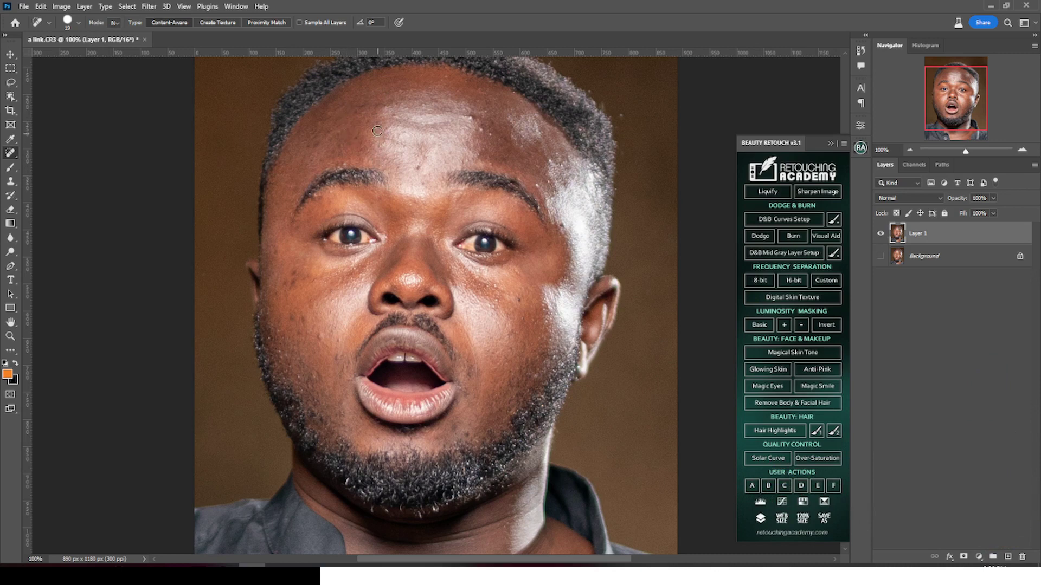
{"action": "left_click", "coordinate": [469, 117]}
{"action": "left_click", "coordinate": [477, 132]}
{"action": "left_click", "coordinate": [482, 113]}
{"action": "left_click", "coordinate": [346, 118]}
{"action": "left_click", "coordinate": [310, 164]}
{"action": "left_click", "coordinate": [282, 283]}
{"action": "left_click", "coordinate": [321, 337]}
{"action": "left_click", "coordinate": [533, 184]}
{"action": "left_click", "coordinate": [548, 181]}
{"action": "left_click", "coordinate": [549, 163]}
{"action": "left_click", "coordinate": [495, 305]}
{"action": "left_click", "coordinate": [336, 341]}
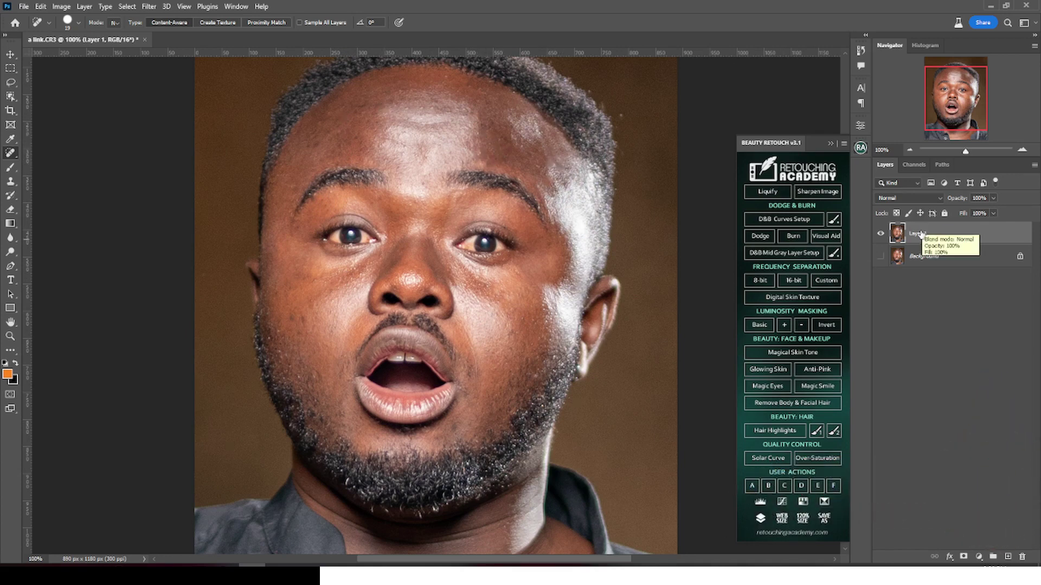
Apply the Camera Raw Filter to Layer 1 with Dehaze at +9 and a slightly lowered Saturation.
{"action": "left_click", "coordinate": [145, 10]}
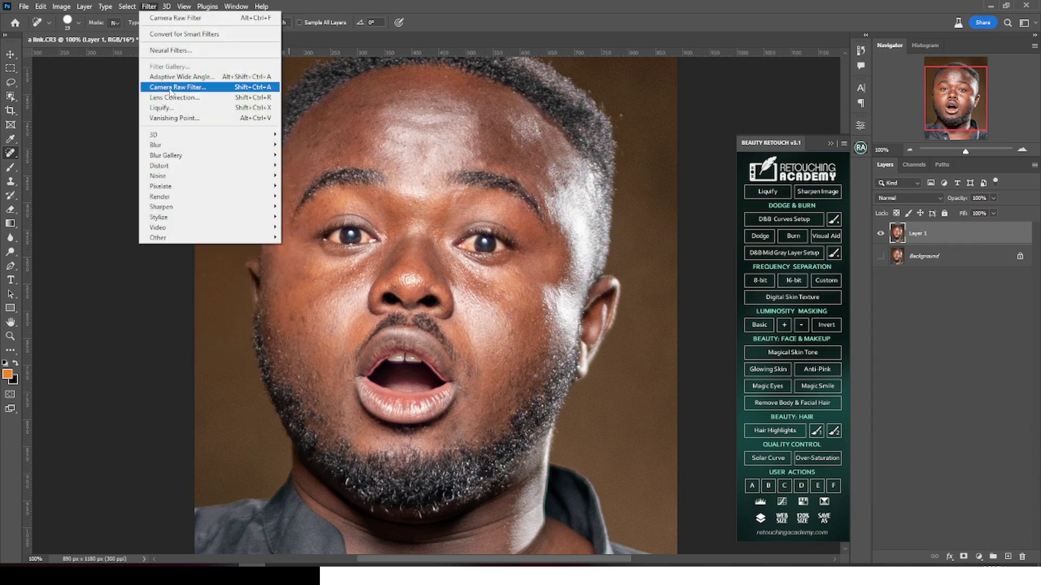
{"action": "left_click", "coordinate": [170, 88]}
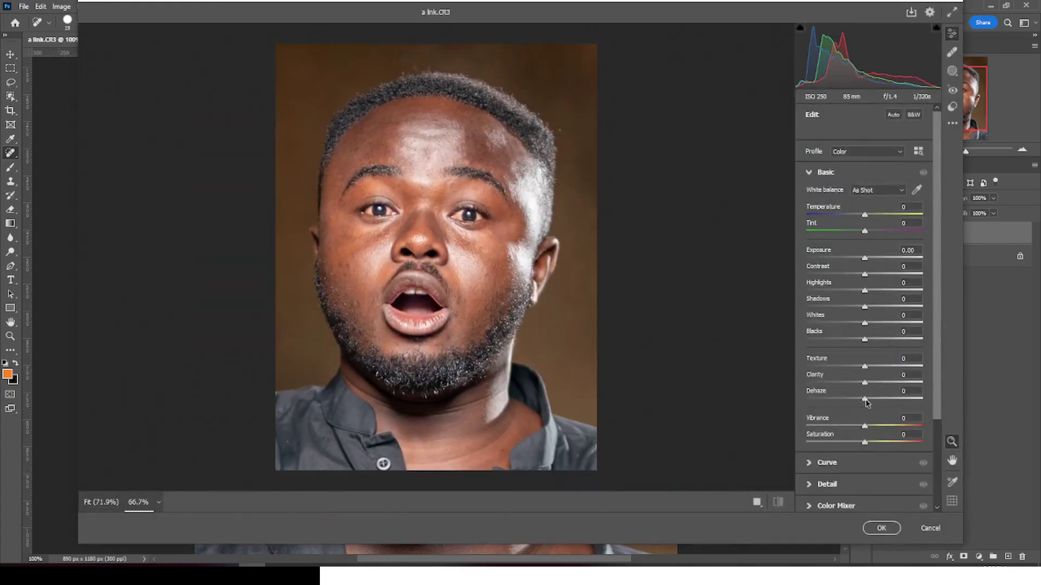
{"action": "left_click_drag", "start_coordinate": [866, 402], "coordinate": [871, 403]}
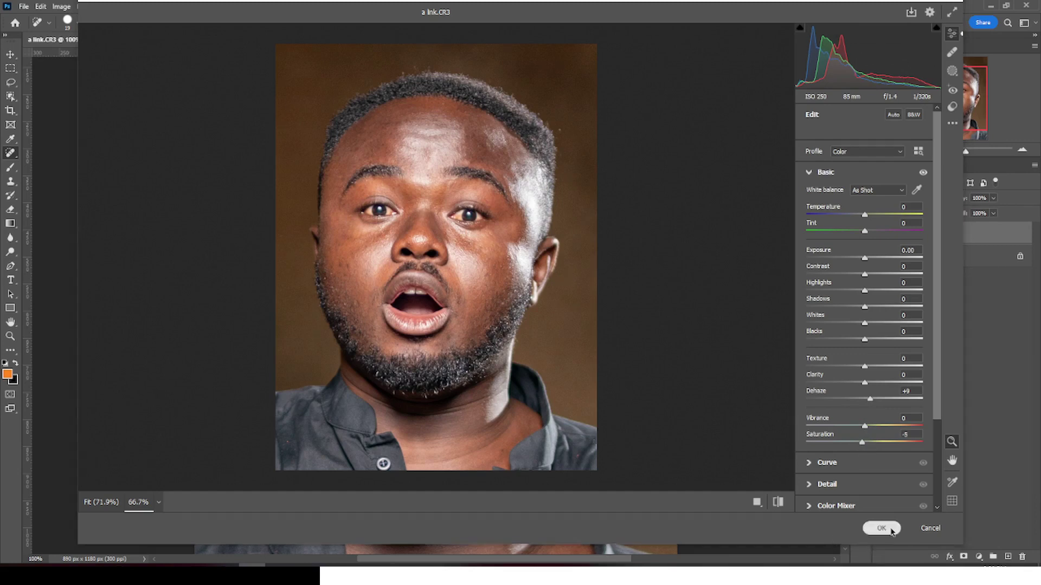
{"action": "left_click", "coordinate": [882, 528]}
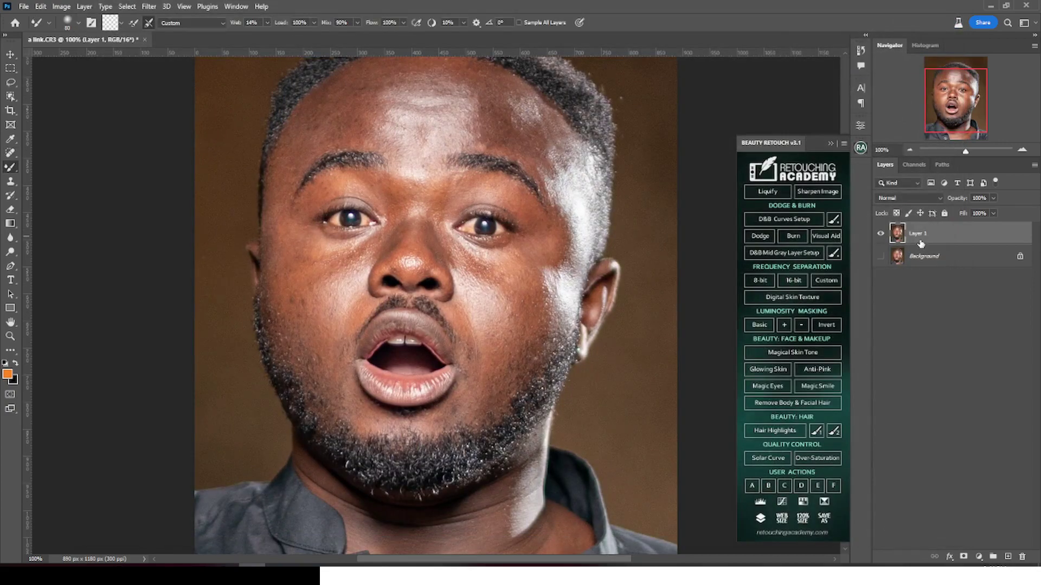
Set up 16-bit frequency separation with a Gaussian Blur radius of 5 pixels and check the low-frequency result without the texture layer.
{"action": "left_click", "coordinate": [795, 283]}
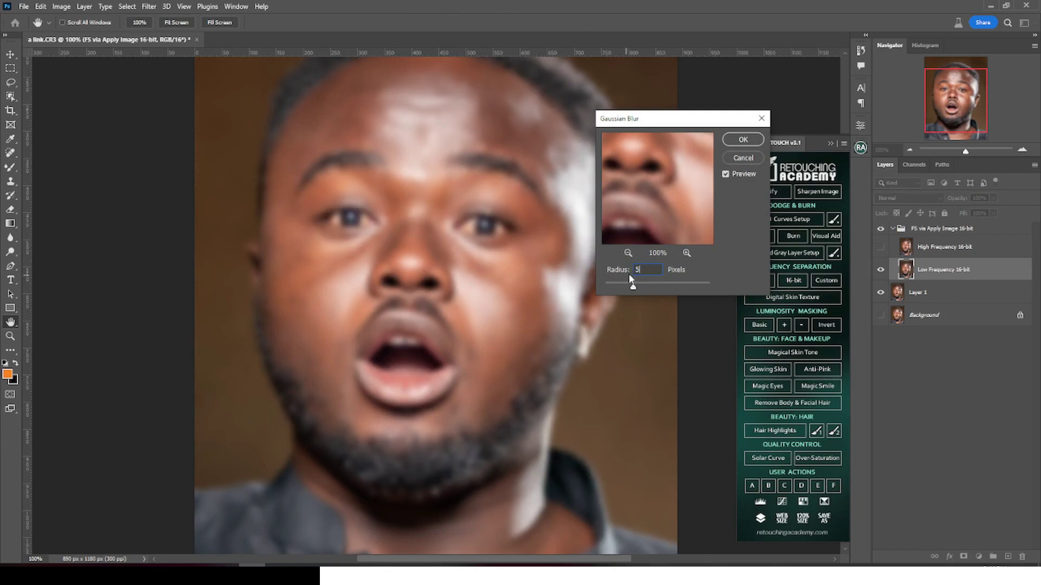
{"action": "left_click", "coordinate": [743, 140]}
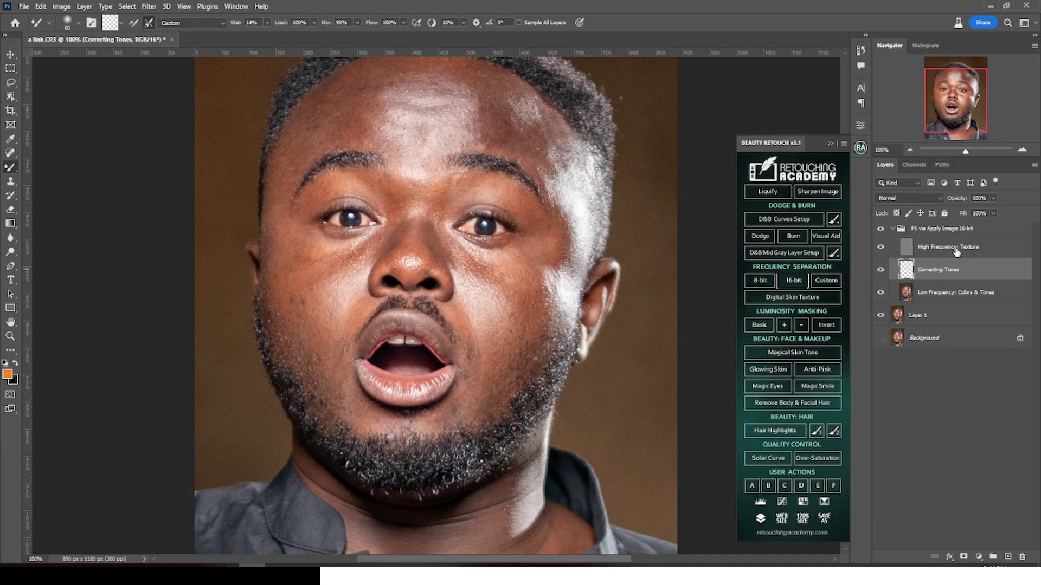
{"action": "left_click", "coordinate": [880, 248]}
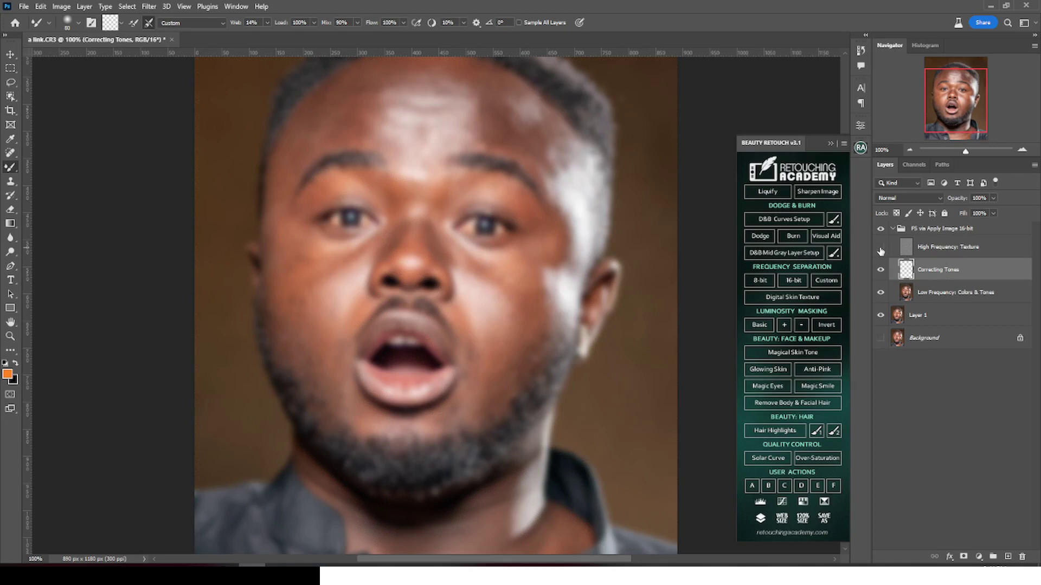
{"action": "left_click", "coordinate": [880, 247]}
Select the Low Frequency: Colors & Tones layer and prepare the Mixer Brush with a clean brush.
{"action": "left_click", "coordinate": [948, 293]}
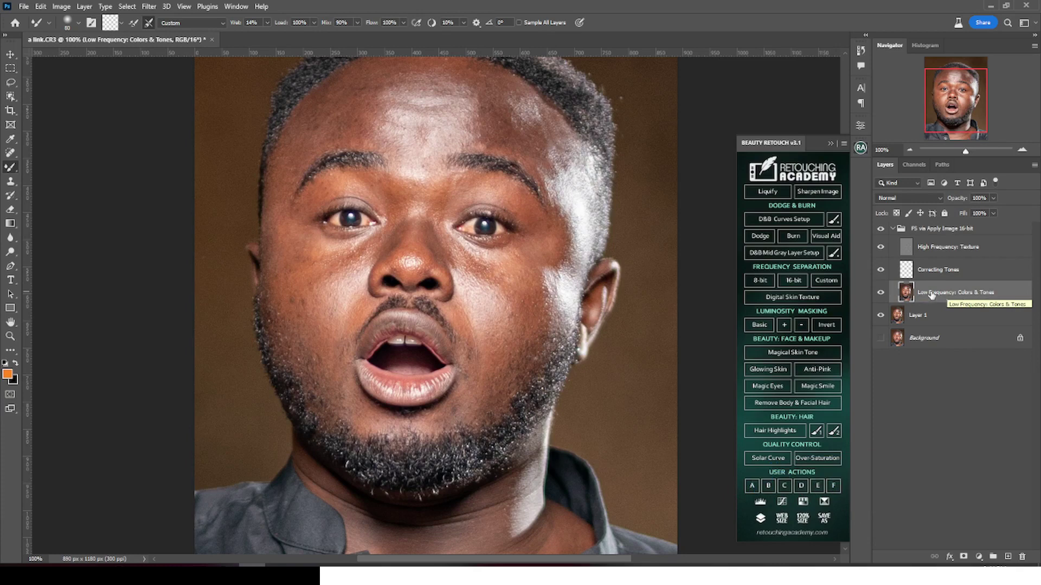
{"action": "left_click", "coordinate": [936, 271]}
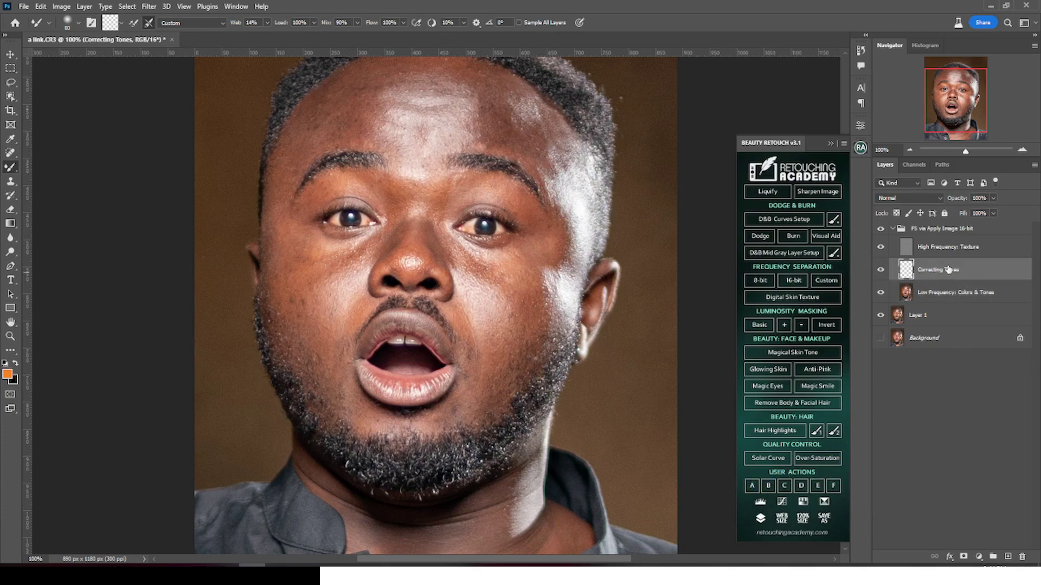
{"action": "left_click", "coordinate": [927, 293]}
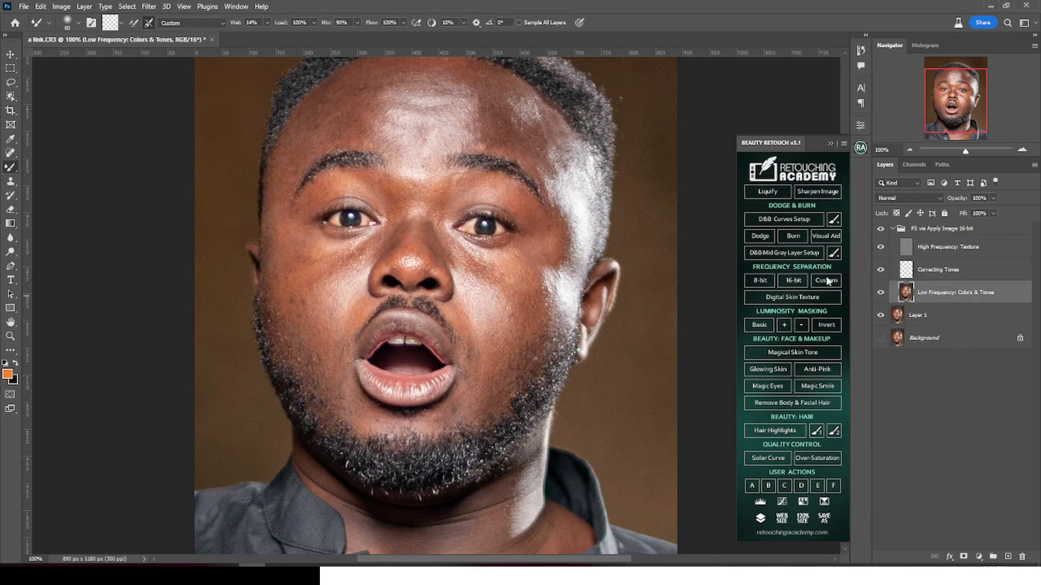
{"action": "right_click", "coordinate": [10, 168]}
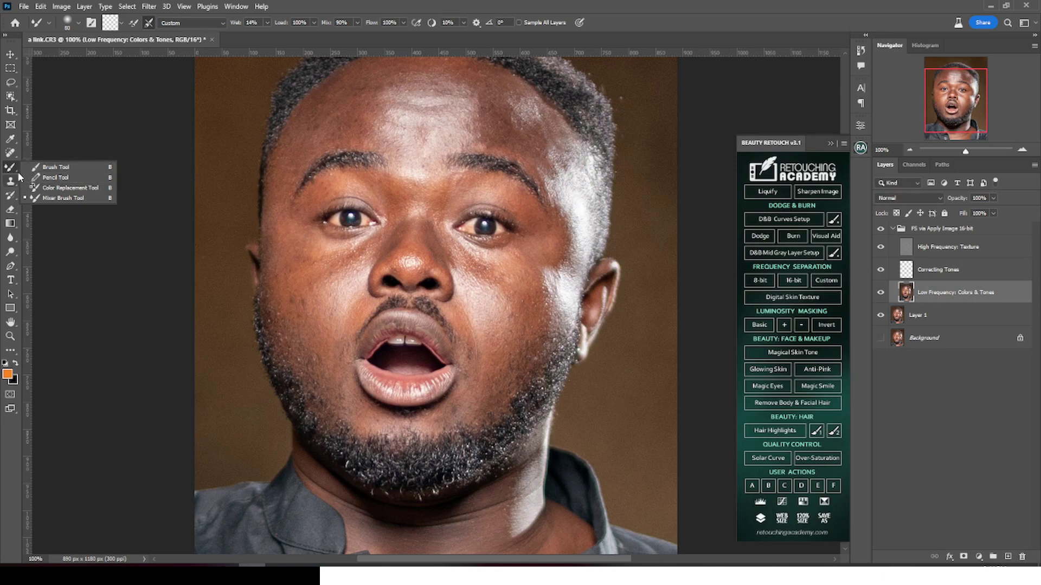
{"action": "left_click", "coordinate": [52, 199]}
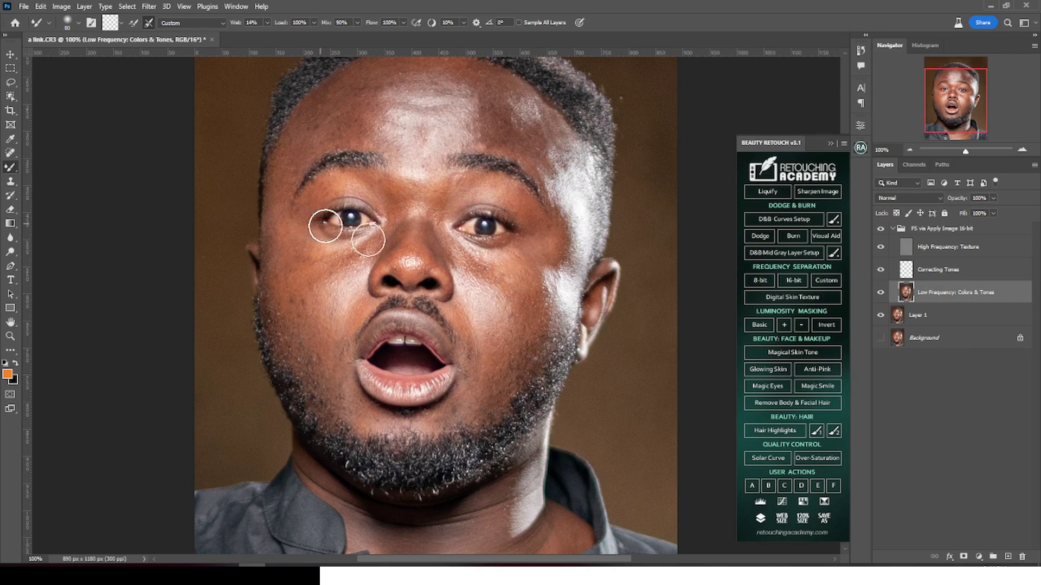
{"action": "left_click", "coordinate": [121, 23]}
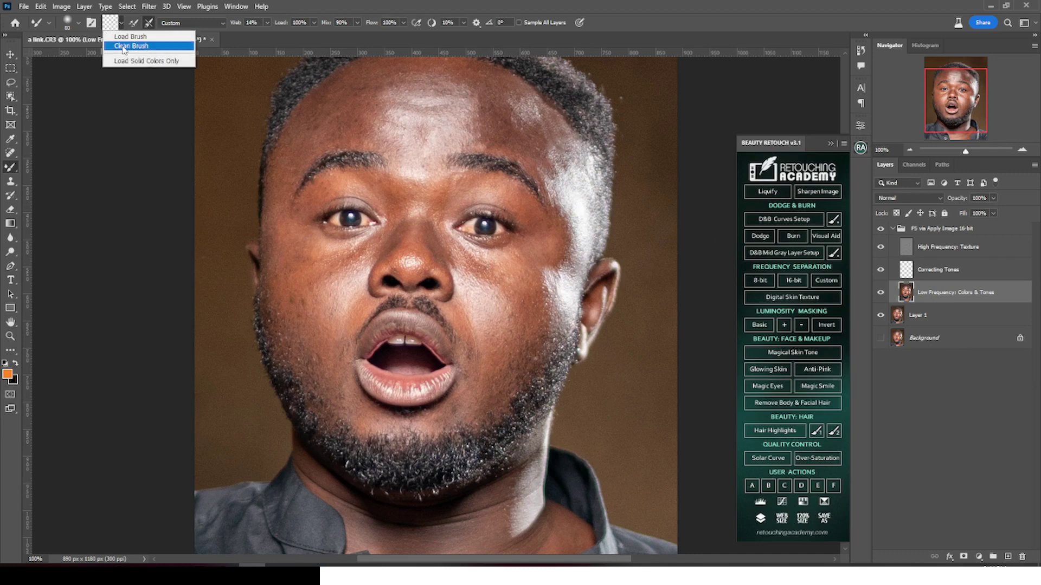
{"action": "left_click", "coordinate": [124, 47]}
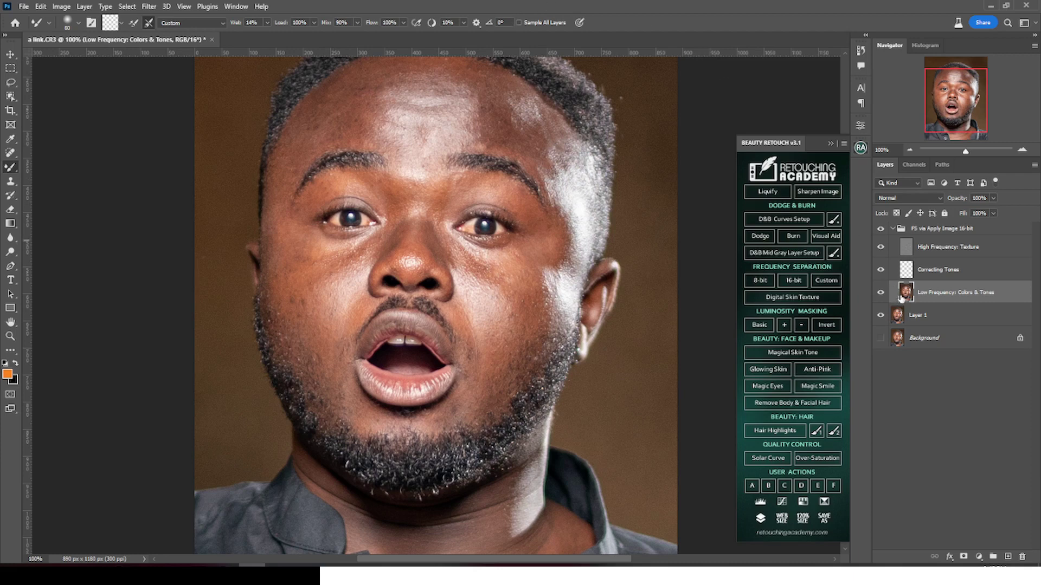
Blend the uneven forehead tones on the low-frequency layer with the Mixer Brush, cleaning the brush in between.
{"action": "scroll", "coordinate": [585, 202], "scroll_direction": "up", "scroll_amount": 3}
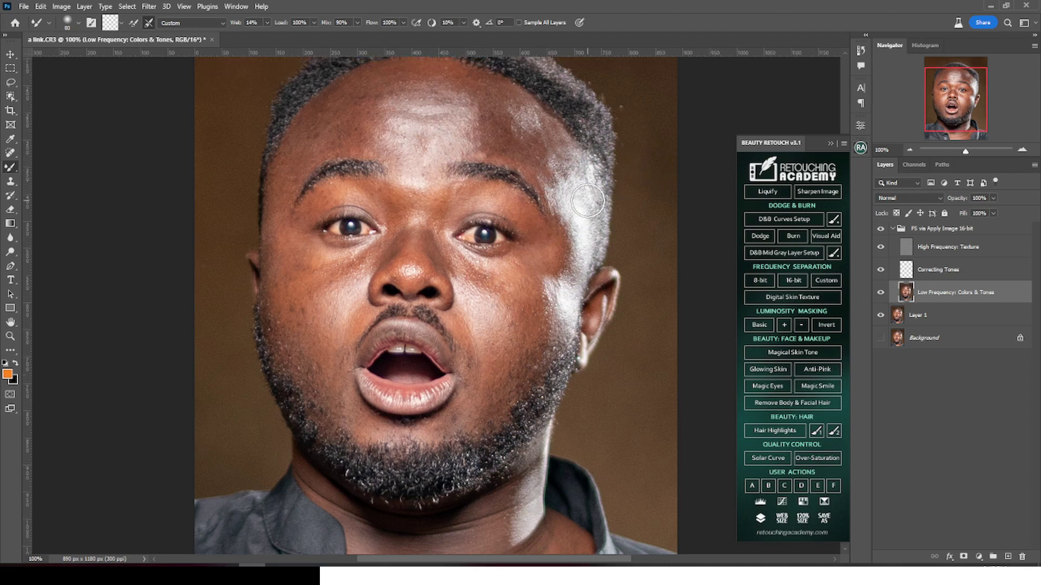
{"action": "scroll", "coordinate": [481, 159], "scroll_direction": "up", "scroll_amount": 1}
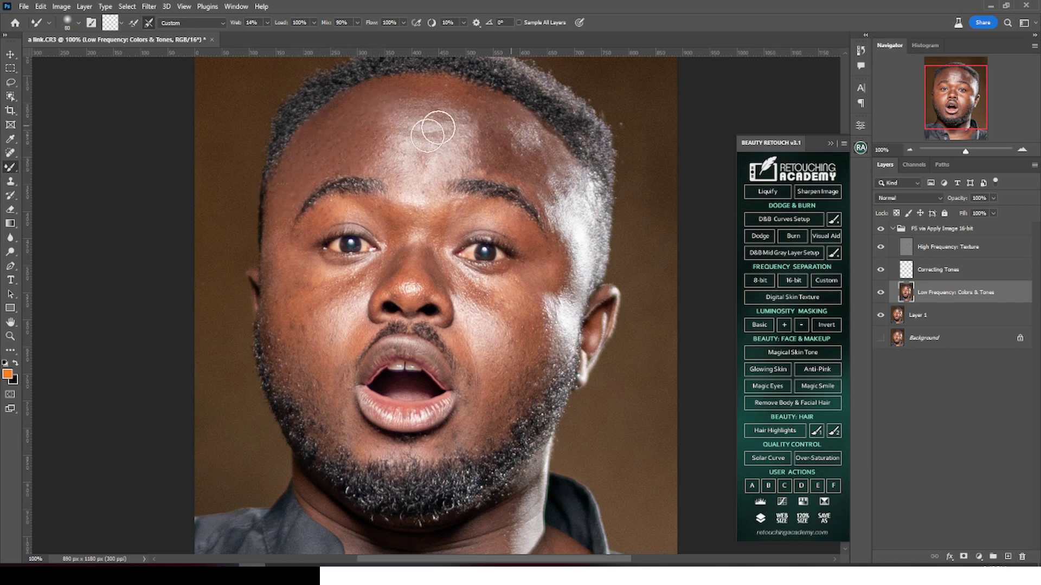
{"action": "left_click", "coordinate": [121, 23]}
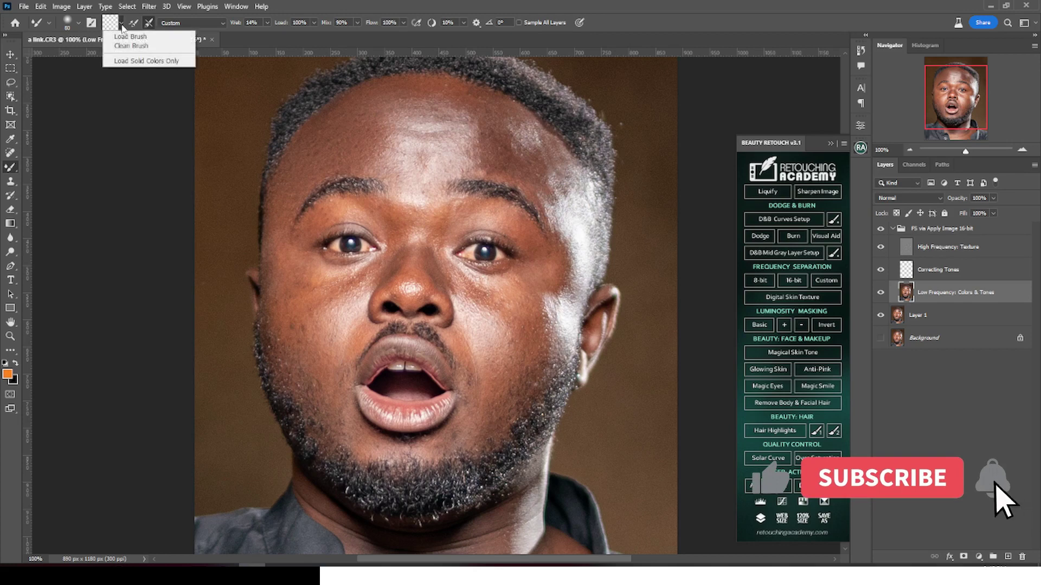
{"action": "left_click", "coordinate": [128, 46]}
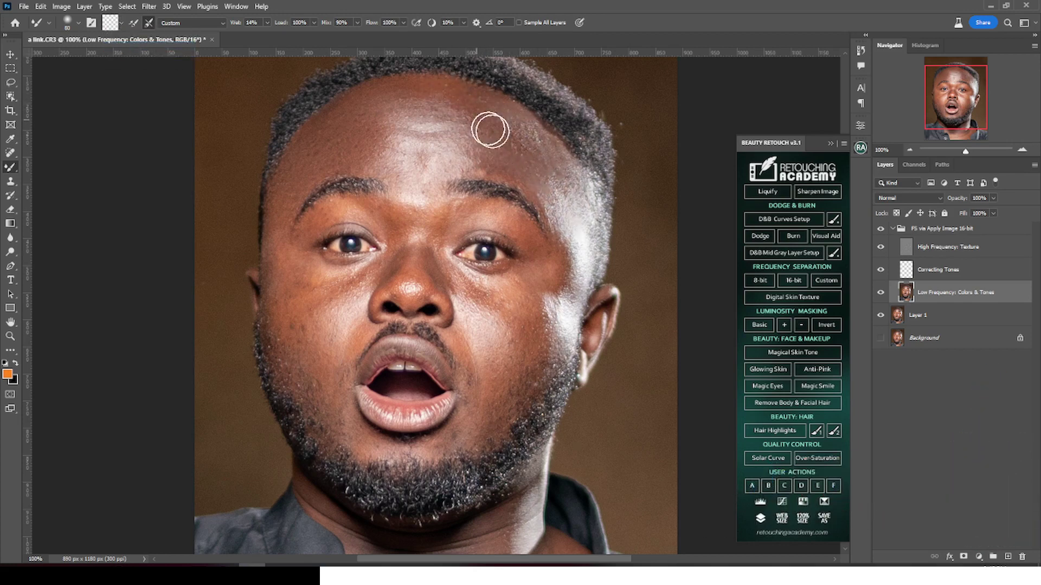
Smooth the tone transitions on the cheeks and nose with the Mixer Brush, adapting the brush size to each area.
{"action": "scroll", "coordinate": [546, 162], "scroll_direction": "down", "scroll_amount": 1}
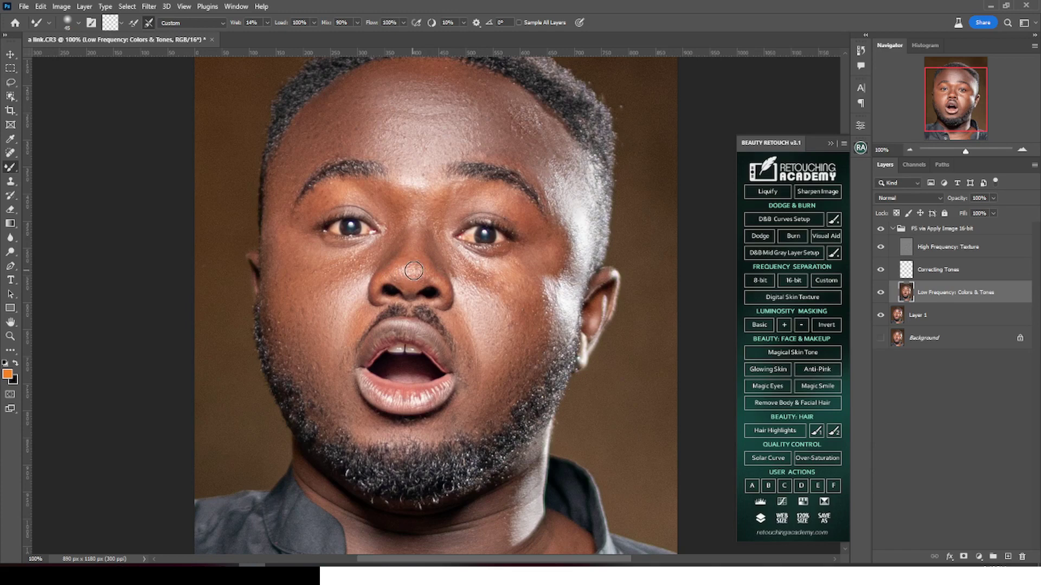
{"action": "key", "text": "bracketleft"}
{"action": "key", "text": "bracketright"}
{"action": "key", "text": "bracketright"}
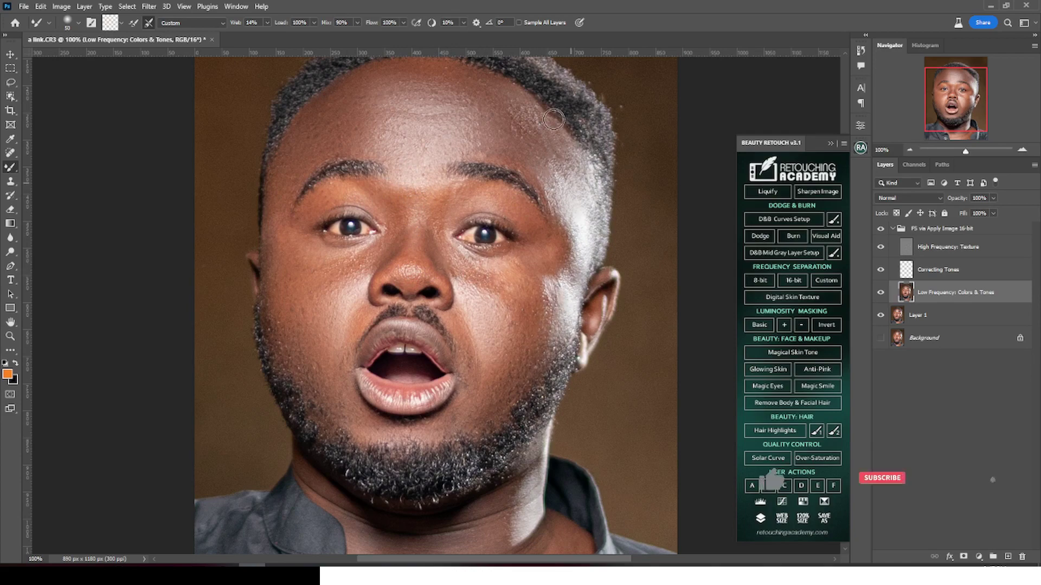
Blend the tones of the lower face, neck and chest with the Mixer Brush, using smaller brush sizes for the narrow areas.
{"action": "scroll", "coordinate": [520, 190], "scroll_direction": "down", "scroll_amount": 3}
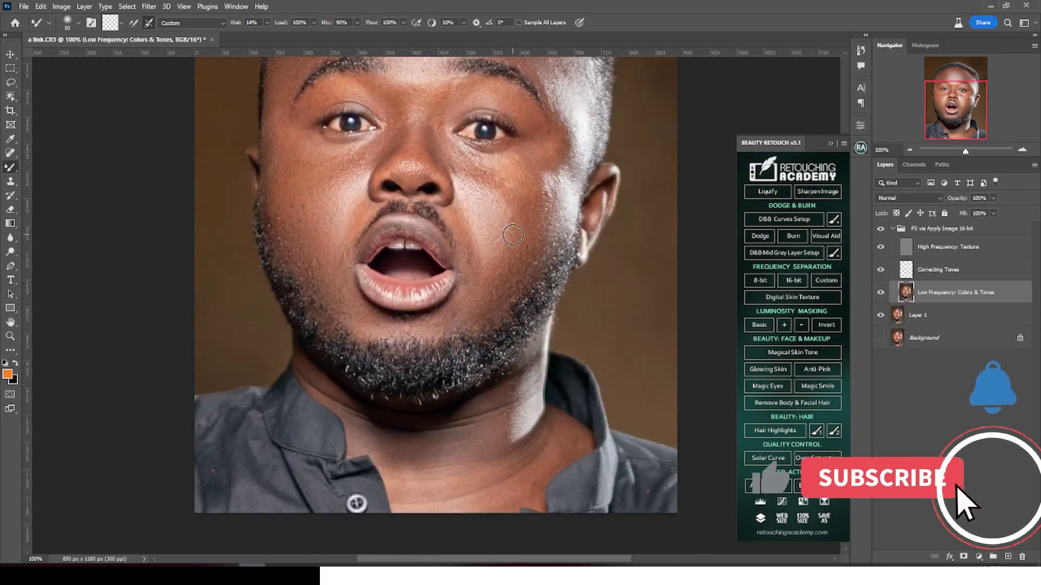
{"action": "scroll", "coordinate": [512, 234], "scroll_direction": "down", "scroll_amount": 5}
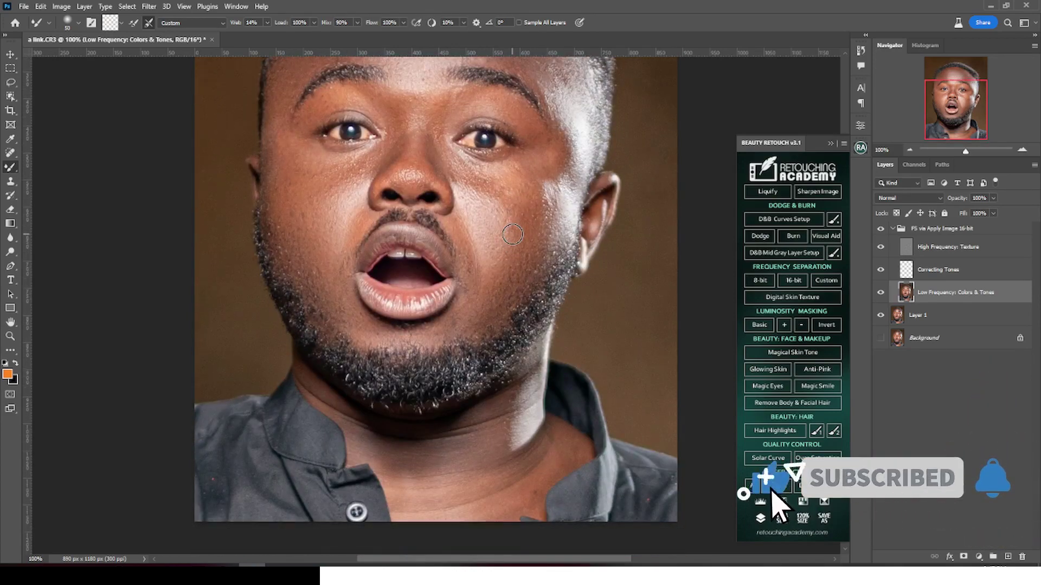
{"action": "scroll", "coordinate": [512, 234], "scroll_direction": "down", "scroll_amount": 8}
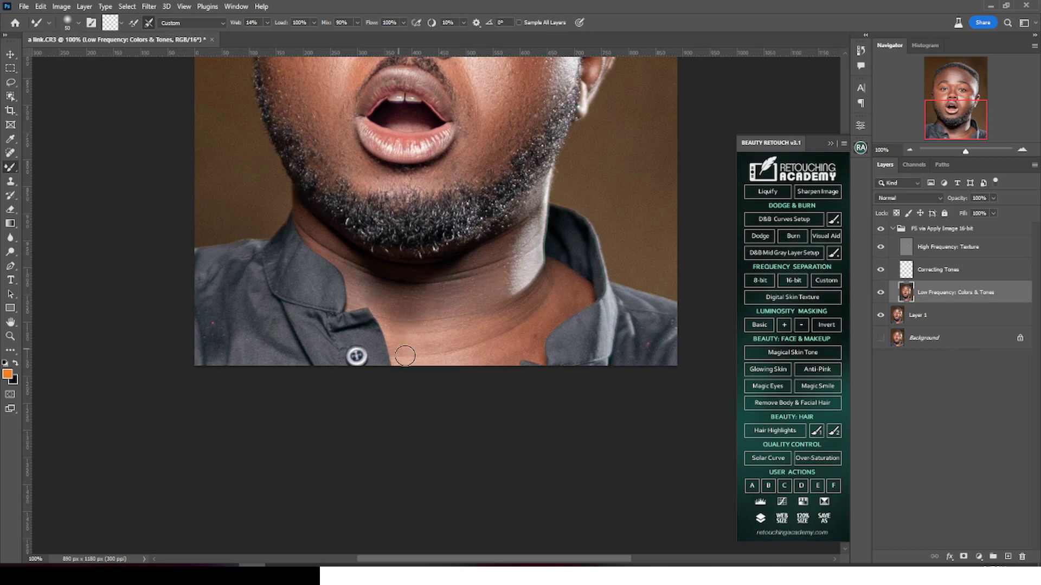
{"action": "scroll", "coordinate": [567, 282], "scroll_direction": "down", "scroll_amount": 1}
{"action": "key", "text": "bracketleft"}
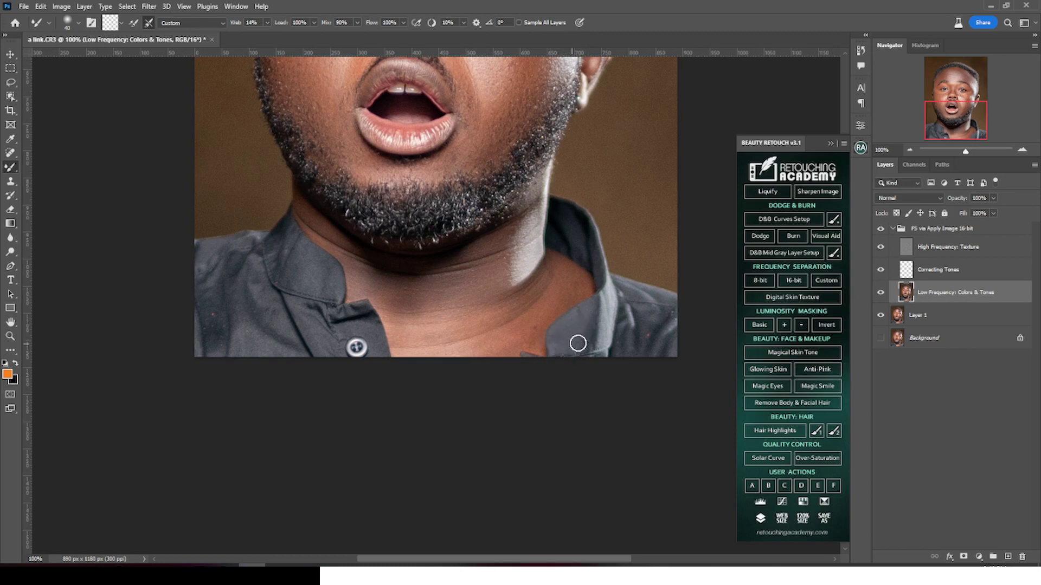
{"action": "key", "text": "bracketleft"}
{"action": "key", "text": "bracketleft"}
Soften the bright highlight on the temple beside the ear with the Mixer Brush, adjusting the brush size.
{"action": "scroll", "coordinate": [620, 255], "scroll_direction": "down", "scroll_amount": 2}
{"action": "key", "text": "bracketright"}
{"action": "key", "text": "bracketright"}
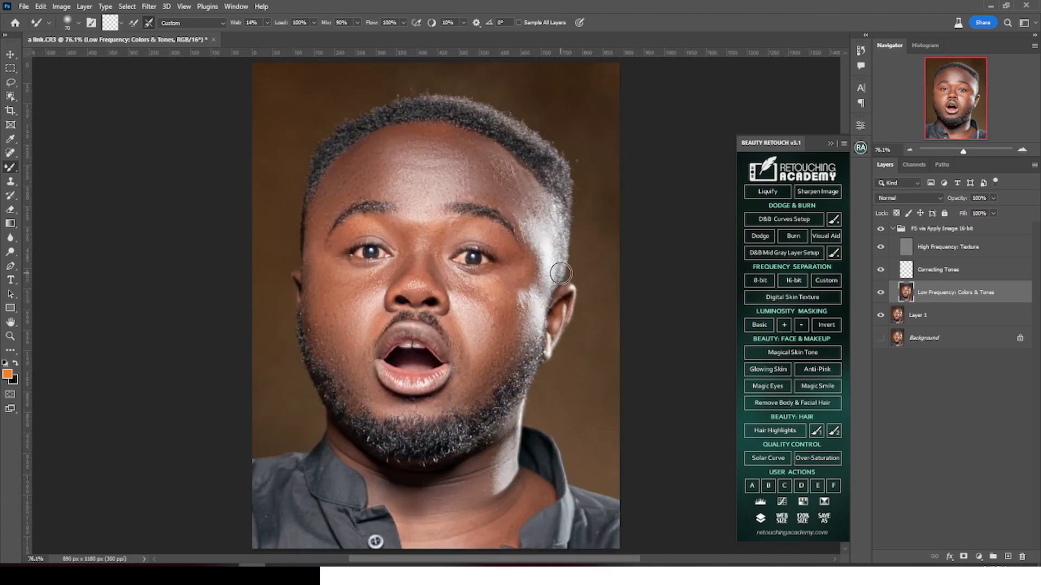
{"action": "key", "text": "bracketleft"}
{"action": "key", "text": "bracketleft"}
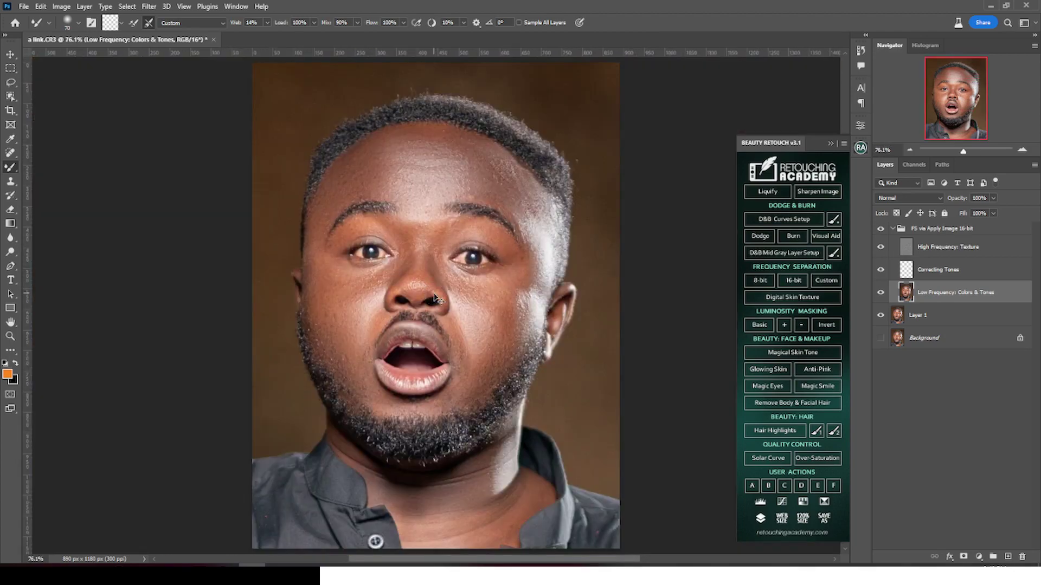
Collapse the frequency separation group and compare the smoothed skin with the Background by toggling layer visibility, leaving Layer 1 hidden.
{"action": "key", "text": "ctrl+minus"}
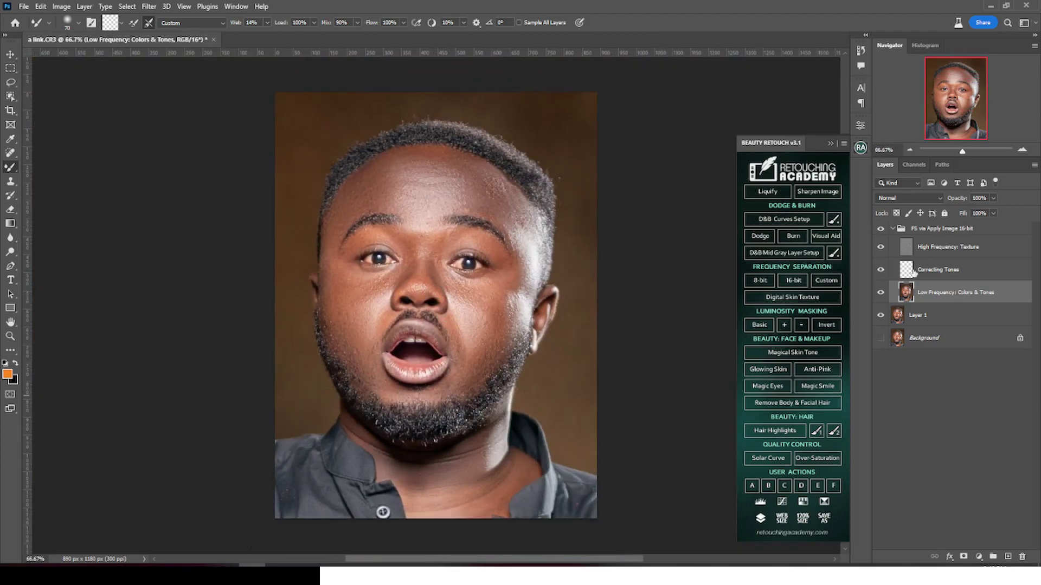
{"action": "left_click", "coordinate": [893, 229]}
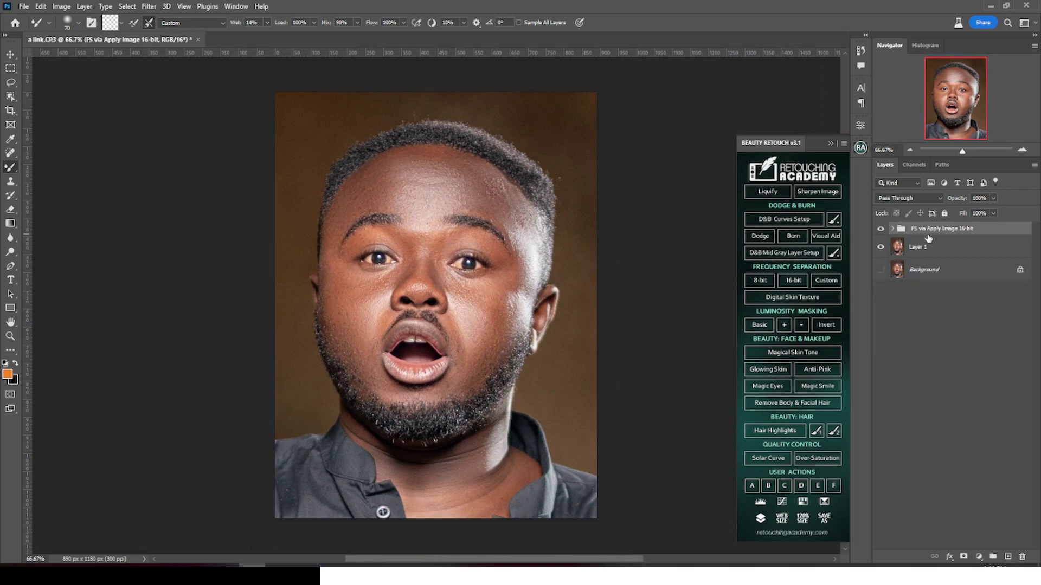
{"action": "left_click", "coordinate": [880, 269]}
{"action": "left_click", "coordinate": [880, 246]}
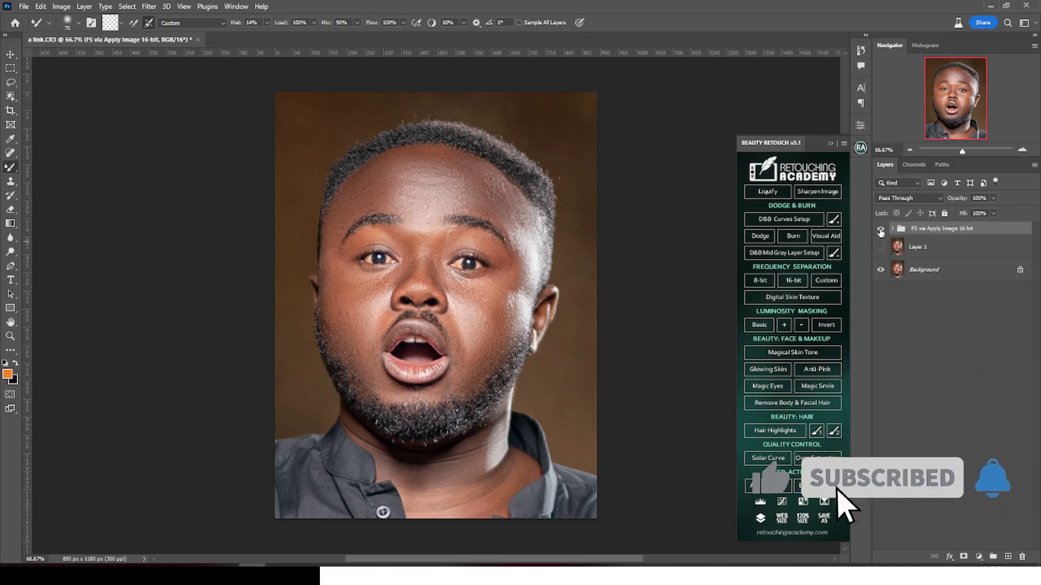
{"action": "left_click", "coordinate": [880, 229]}
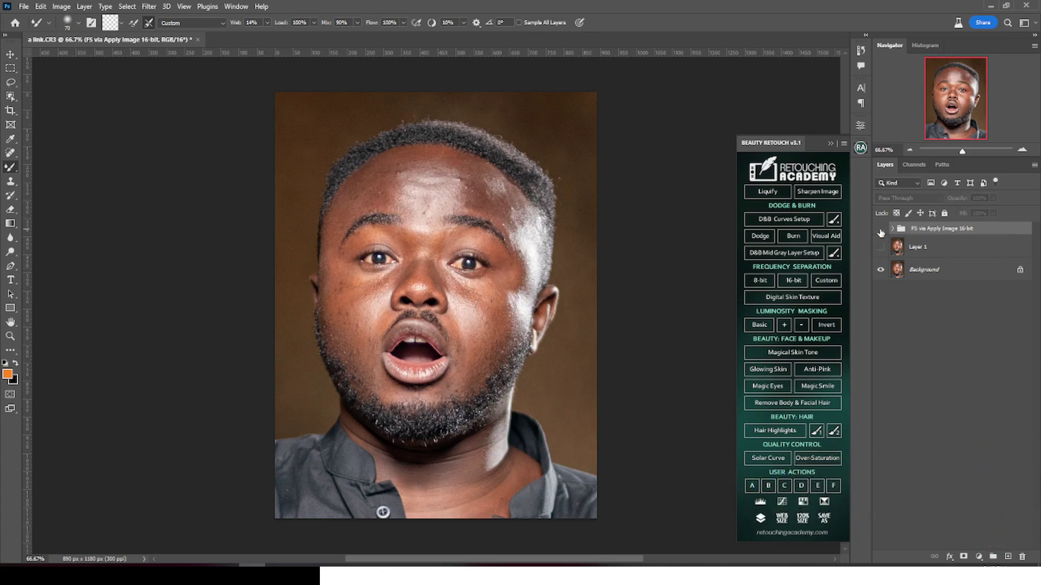
{"action": "left_click", "coordinate": [880, 230]}
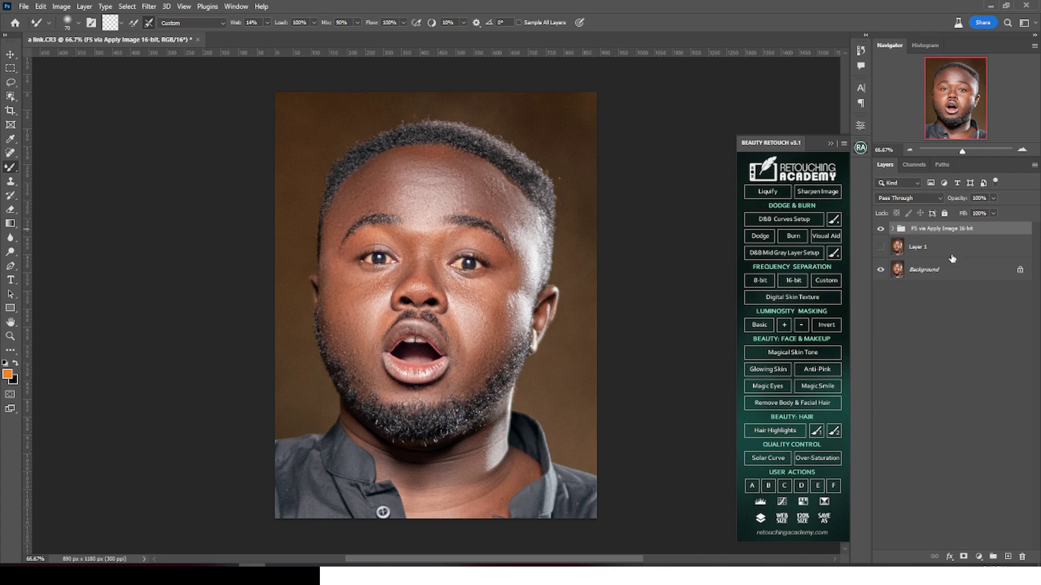
Stamp the visible layers into a new layer masked to the automatically selected subject, and duplicate the masked layer.
{"action": "key", "text": "ctrl+alt+shift+e"}
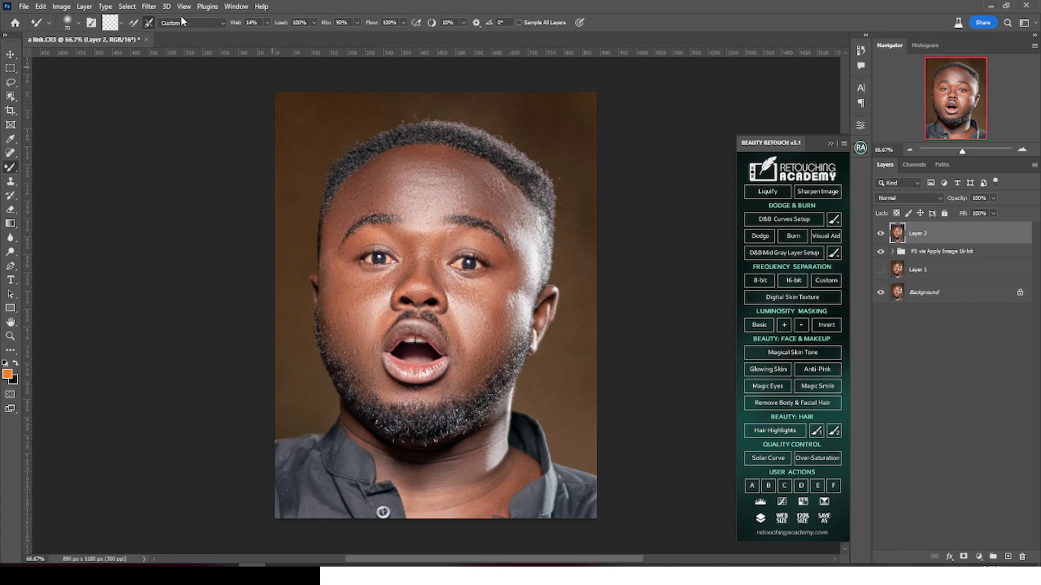
{"action": "left_click", "coordinate": [128, 7]}
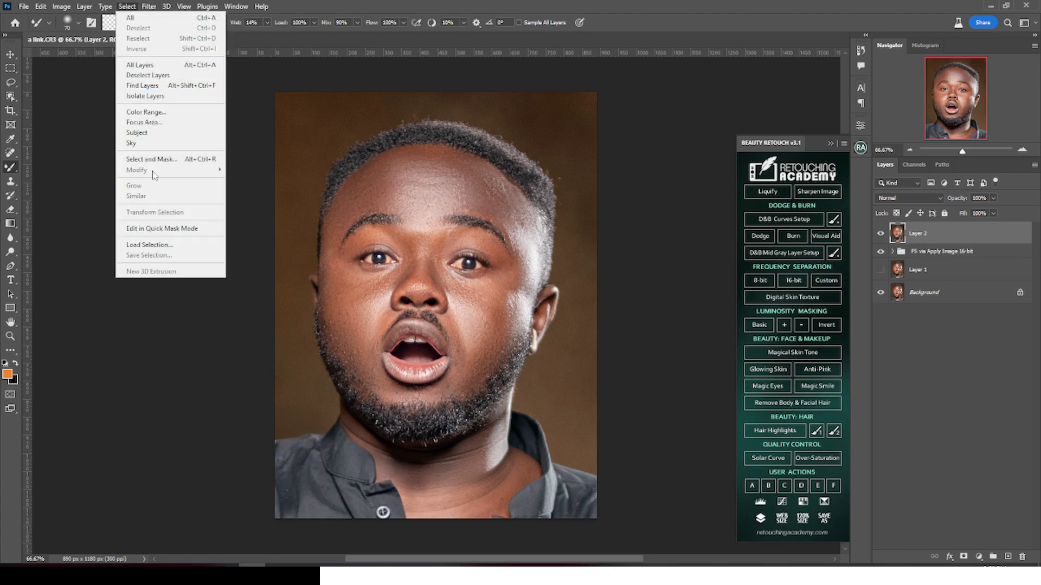
{"action": "left_click", "coordinate": [138, 133]}
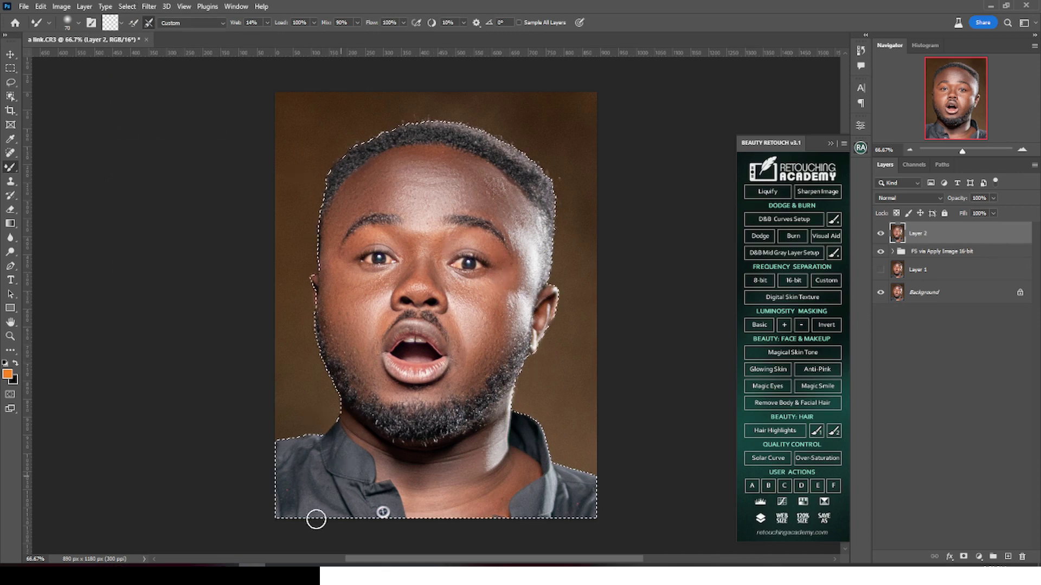
{"action": "left_click", "coordinate": [963, 556]}
{"action": "key", "text": "ctrl+j"}
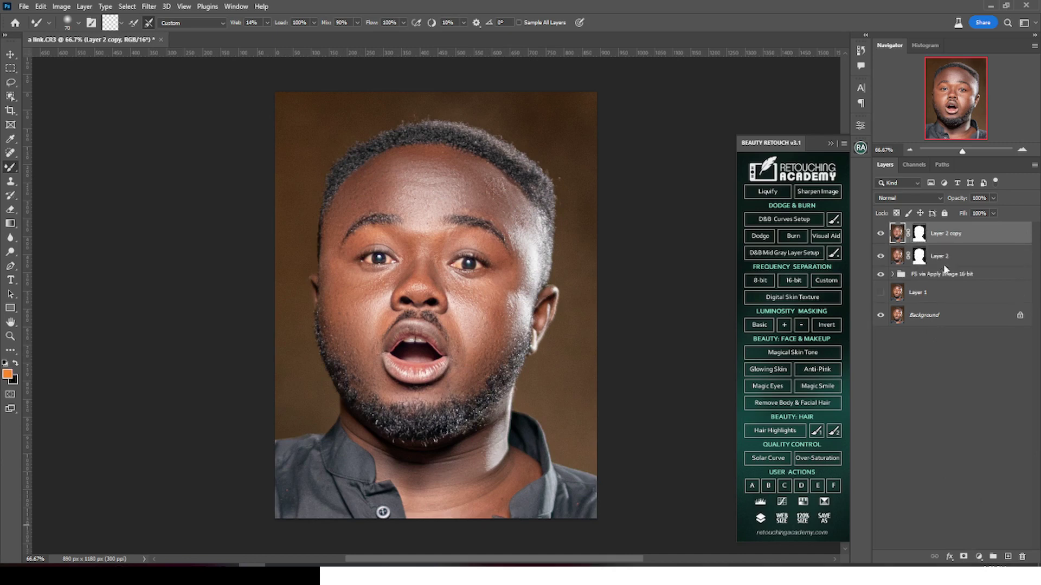
Invert the layer mask of Layer 2 copy so it covers the background instead of the man.
{"action": "left_click", "coordinate": [918, 233]}
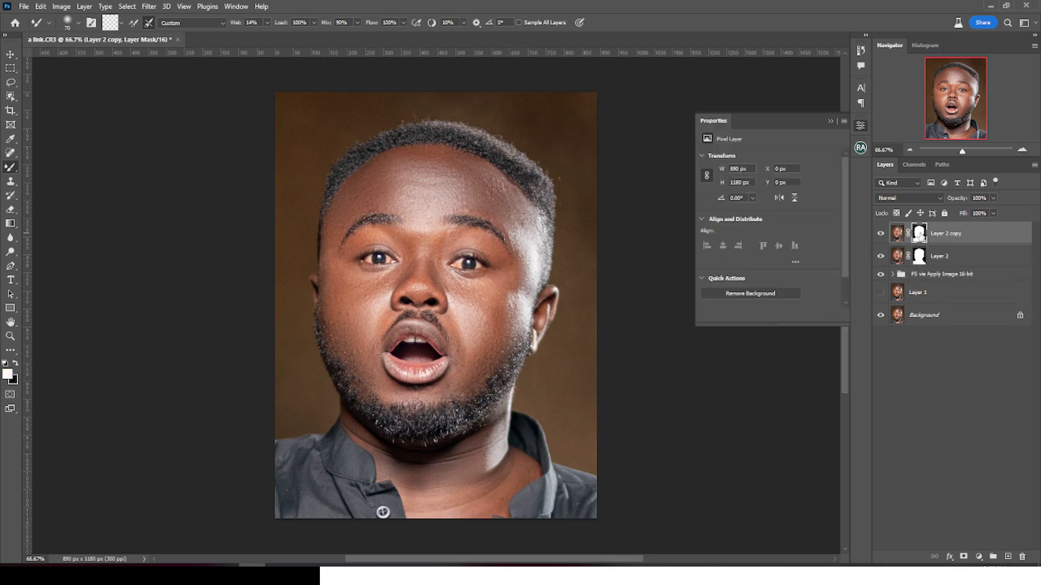
{"action": "left_click", "coordinate": [803, 285]}
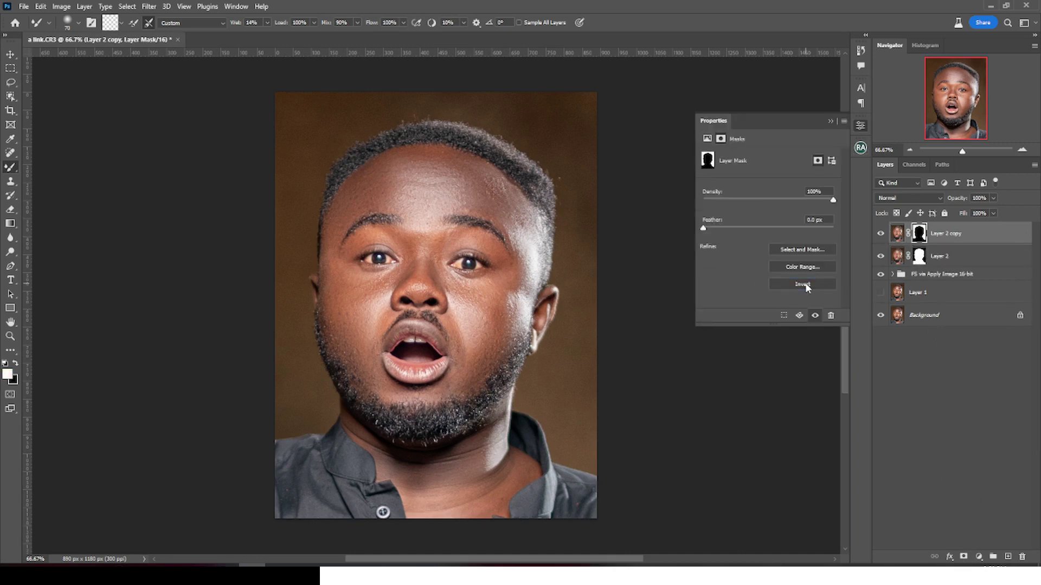
{"action": "left_click", "coordinate": [829, 121]}
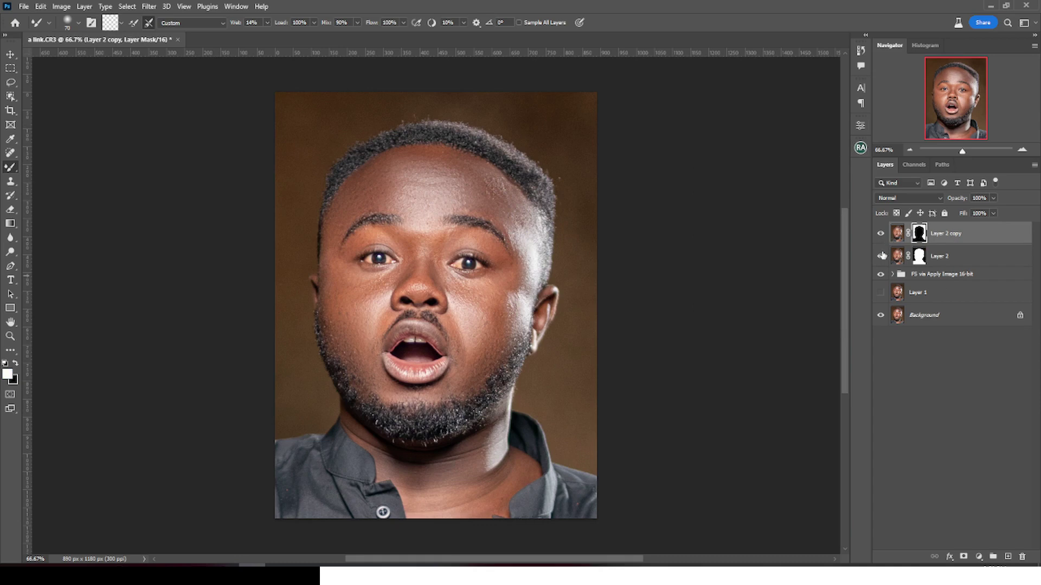
Rename Layer 2 as bg and Layer 2 copy as sub.
{"action": "double_click", "coordinate": [939, 256]}
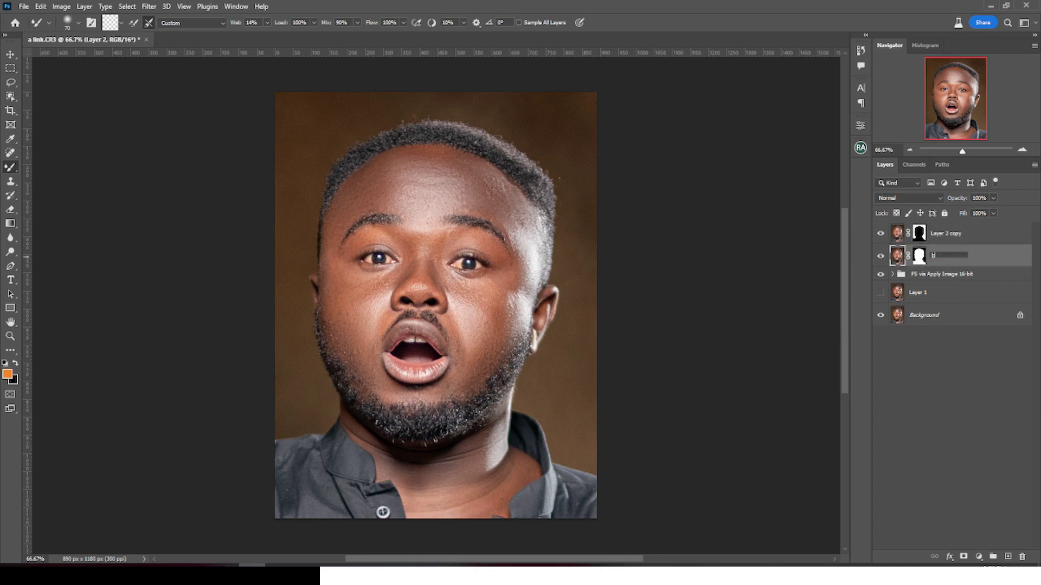
{"action": "type", "text": "bg"}
{"action": "key", "text": "Return"}
{"action": "double_click", "coordinate": [939, 233]}
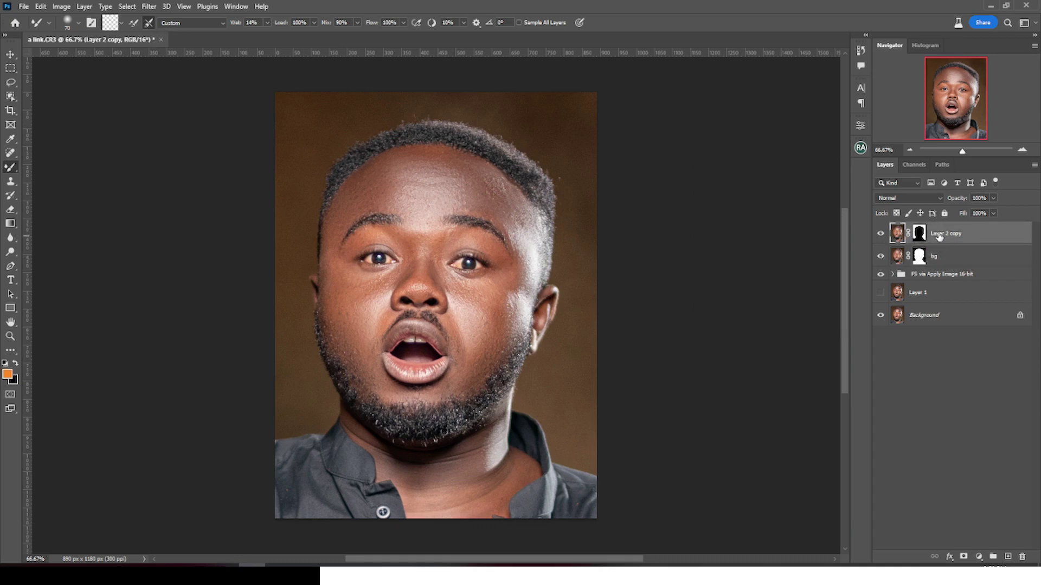
{"action": "type", "text": "sub"}
{"action": "key", "text": "Return"}
Add a Brightness/Contrast adjustment above the bg layer with Brightness -24 and Contrast -10.
{"action": "left_click", "coordinate": [934, 255]}
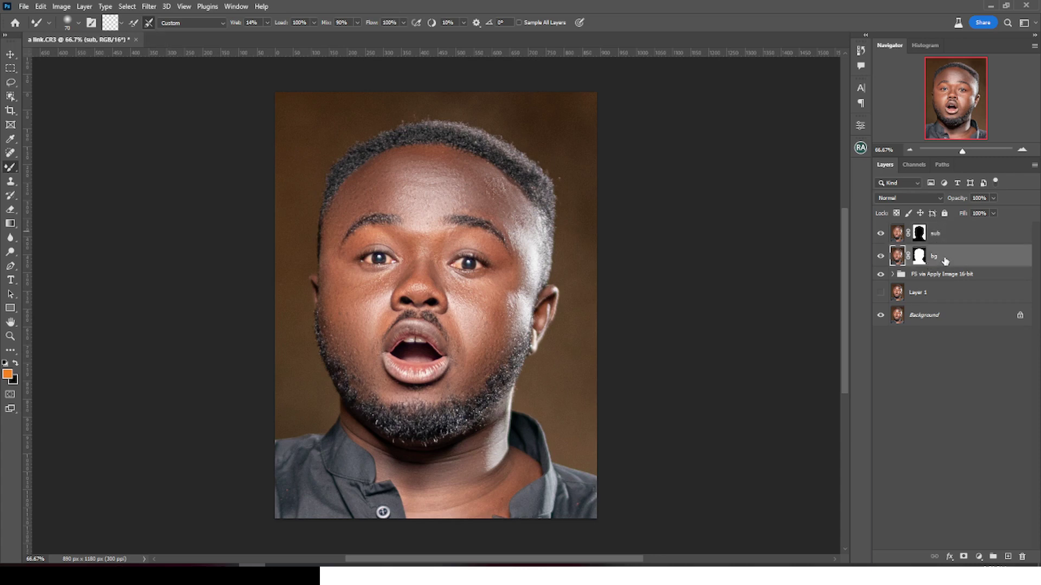
{"action": "left_click", "coordinate": [980, 556]}
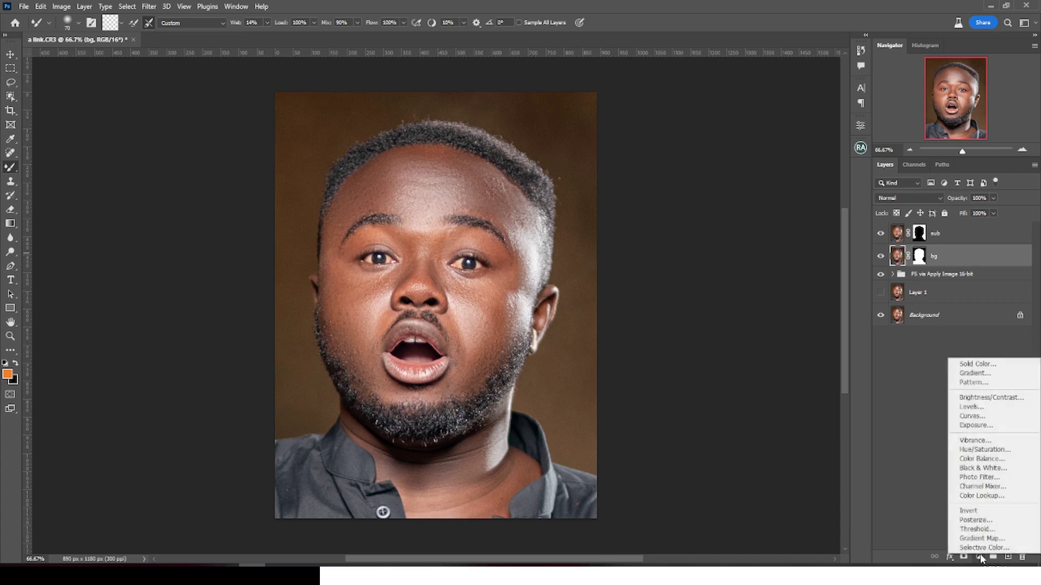
{"action": "left_click", "coordinate": [976, 397]}
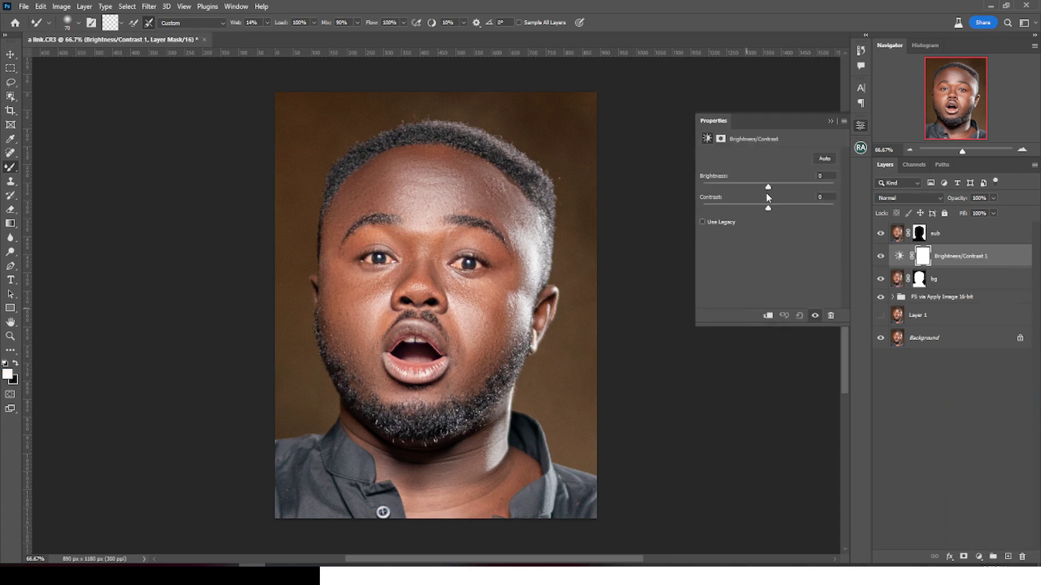
{"action": "left_click_drag", "start_coordinate": [768, 188], "coordinate": [762, 188]}
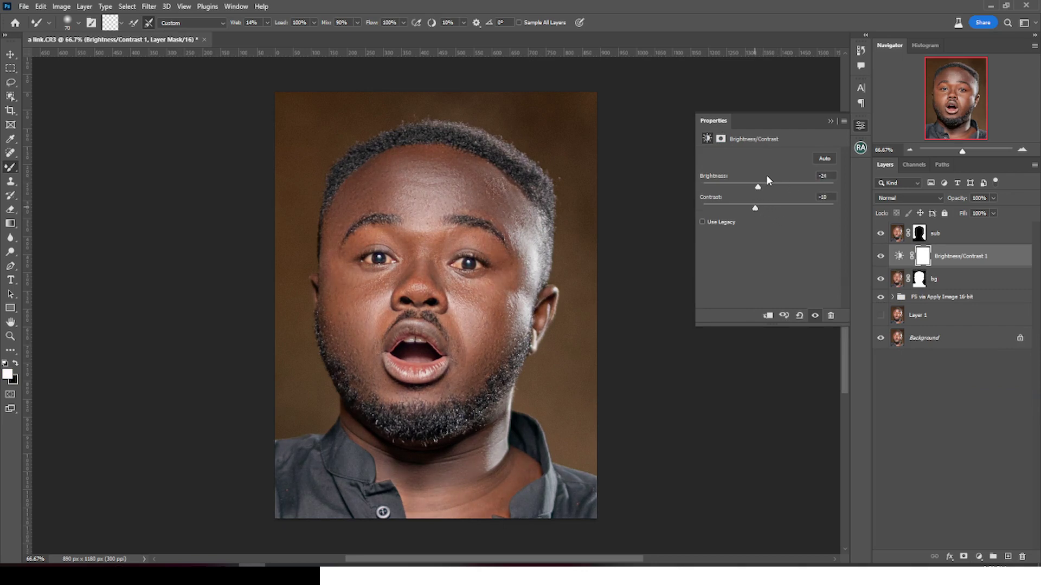
Add a Hue/Saturation adjustment above the Brightness/Contrast layer and set its Saturation to -33.
{"action": "left_click", "coordinate": [976, 558]}
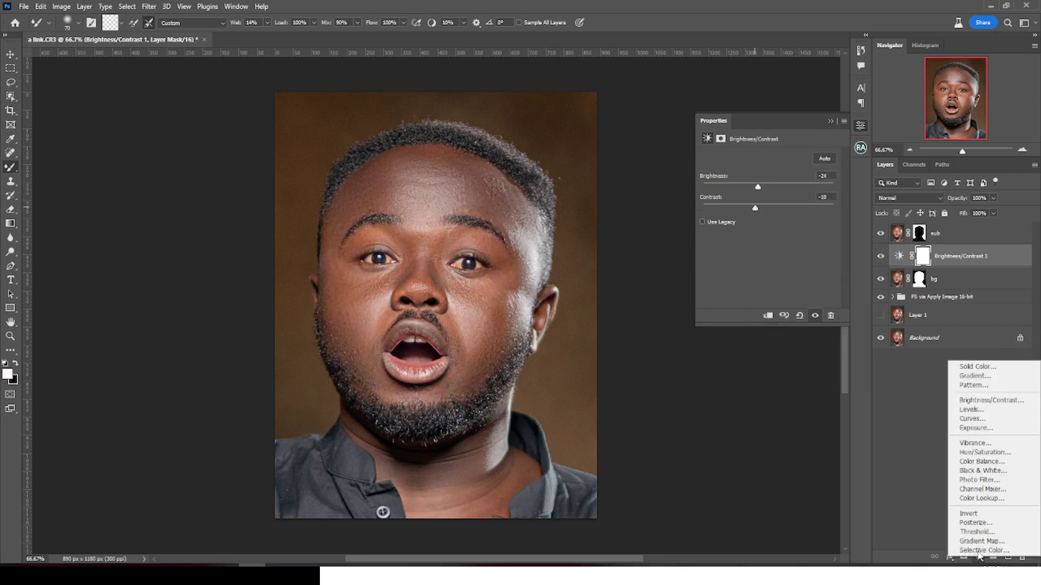
{"action": "left_click", "coordinate": [984, 454]}
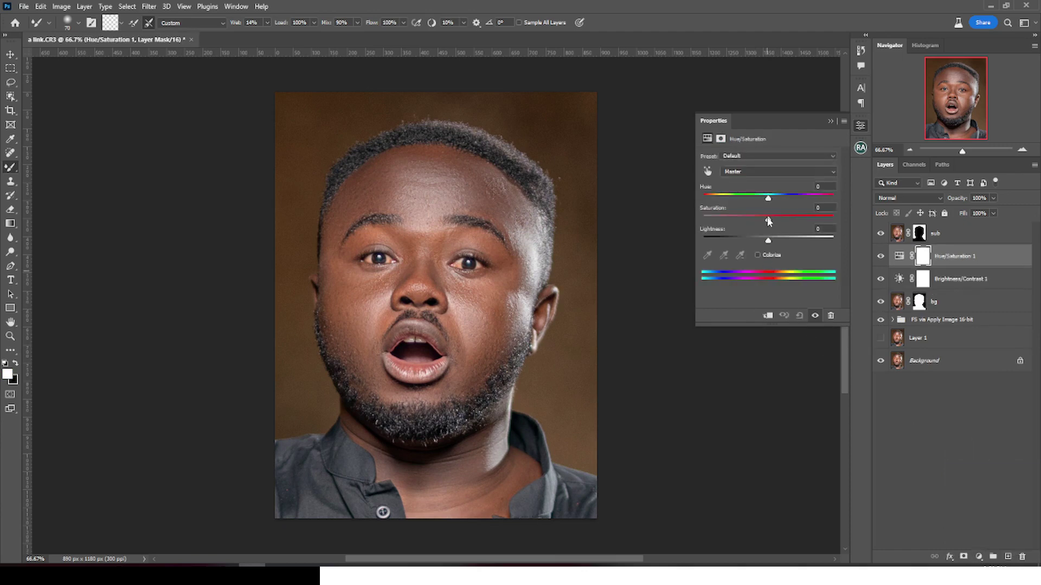
{"action": "left_click_drag", "start_coordinate": [768, 219], "coordinate": [752, 221]}
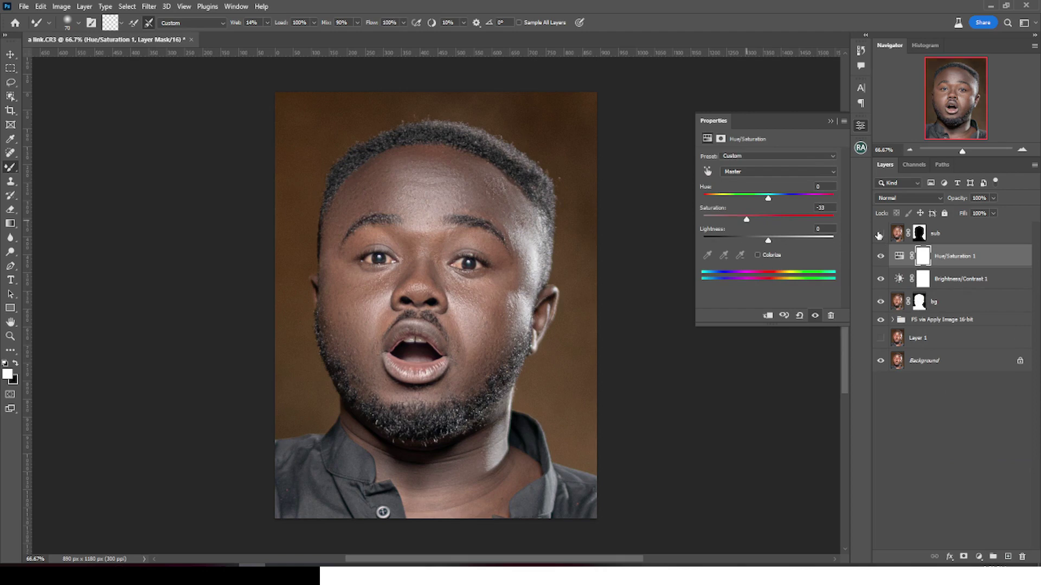
Check the sub layer by toggling its visibility, and swap the sub and bg layers around the two adjustment layers.
{"action": "left_click", "coordinate": [878, 235]}
{"action": "left_click", "coordinate": [878, 235]}
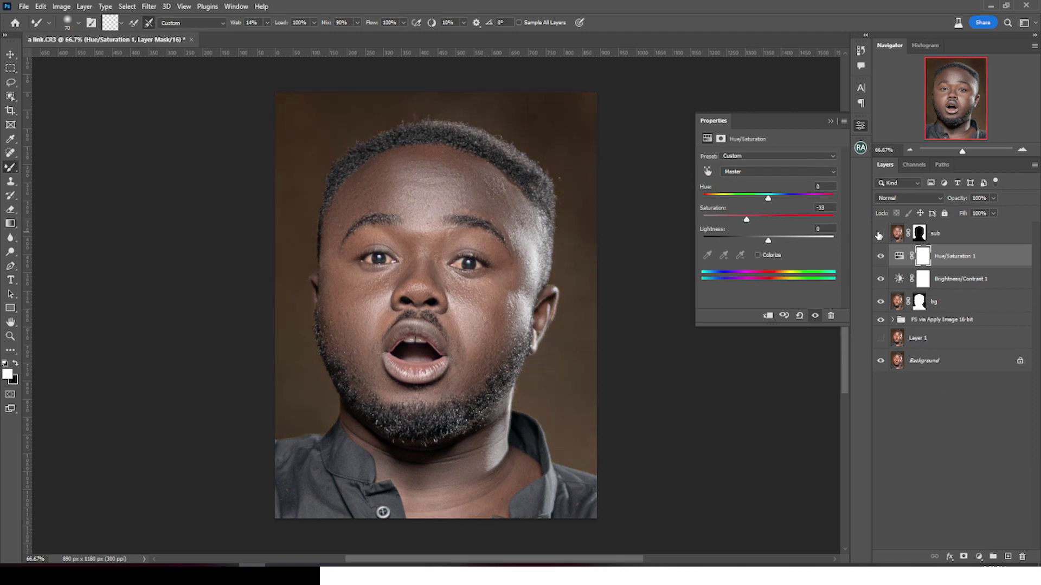
{"action": "left_click", "coordinate": [945, 236]}
{"action": "left_click", "coordinate": [878, 235]}
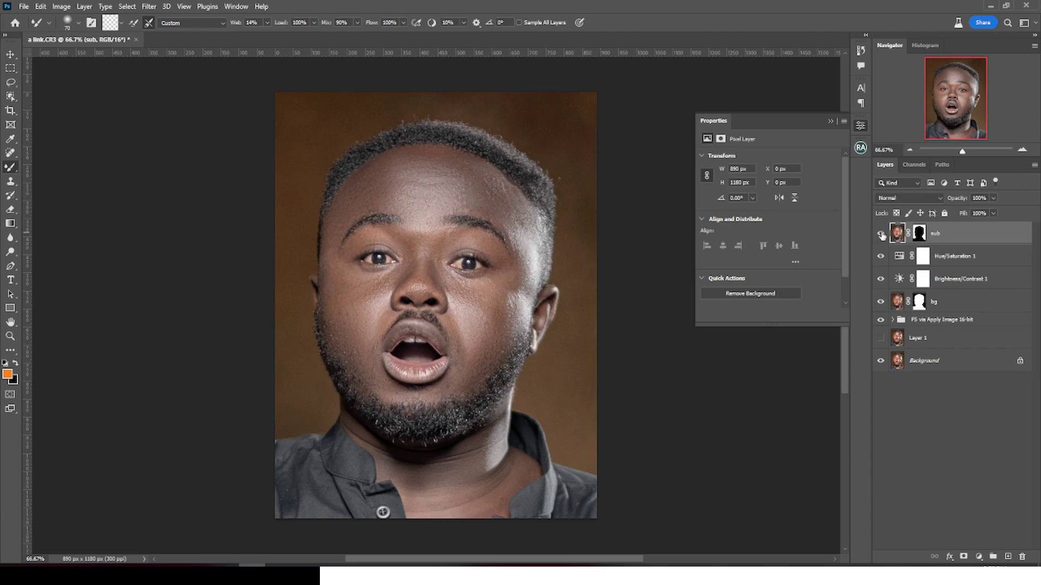
{"action": "left_click", "coordinate": [880, 235]}
{"action": "left_click", "coordinate": [881, 235]}
{"action": "mouse_move", "coordinate": [940, 241]}
{"action": "left_mouse_down"}
{"action": "mouse_move", "coordinate": [939, 310]}
{"action": "mouse_move", "coordinate": [934, 233]}
{"action": "left_mouse_up"}
Rename the white-masked subject layer above the adjustments as sub and the inverted-mask layer below them as bg.
{"action": "double_click", "coordinate": [934, 233]}
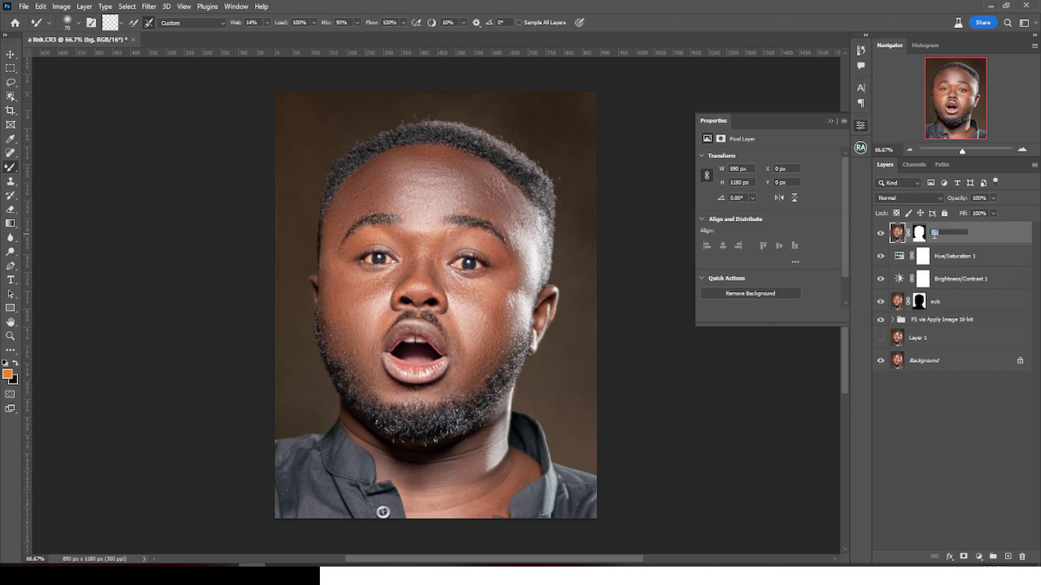
{"action": "key", "text": "Return"}
{"action": "double_click", "coordinate": [934, 303]}
{"action": "type", "text": "bg"}
{"action": "key", "text": "Return"}
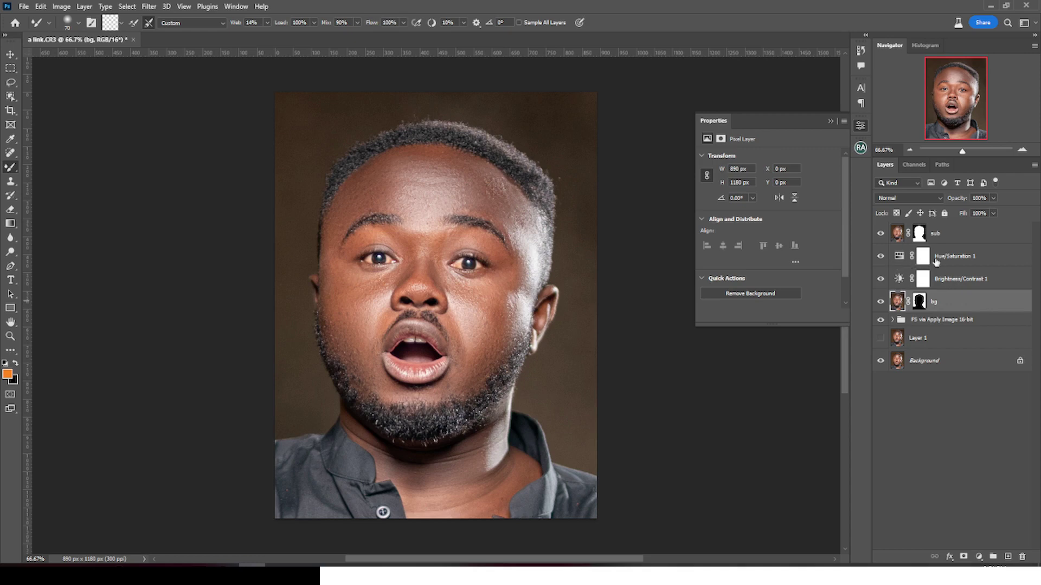
Darken the backdrop further by setting the Brightness/Contrast adjustment's Brightness to -44.
{"action": "left_click", "coordinate": [879, 279]}
{"action": "left_click", "coordinate": [900, 280]}
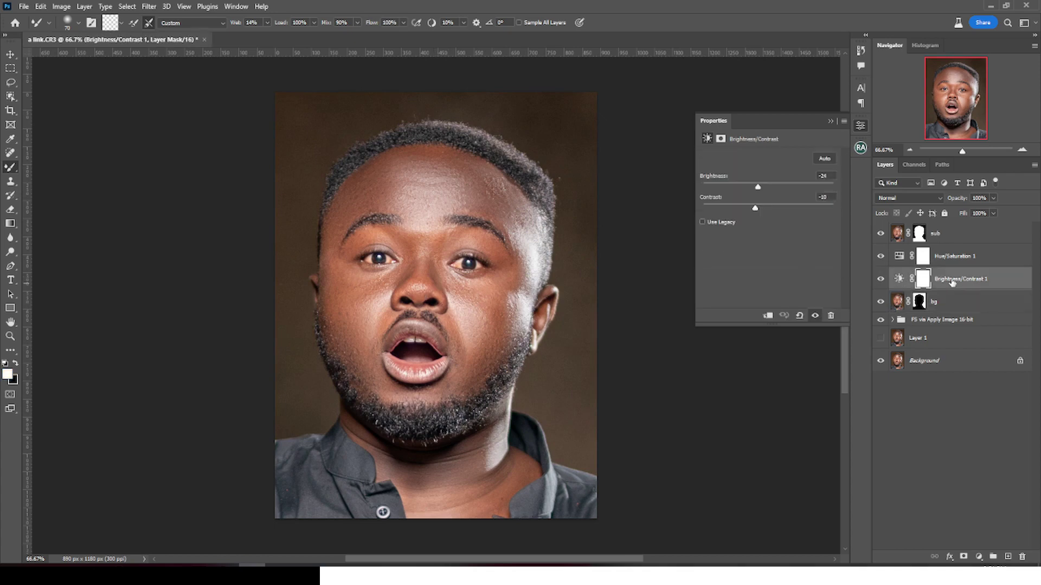
{"action": "left_click_drag", "start_coordinate": [758, 188], "coordinate": [750, 191]}
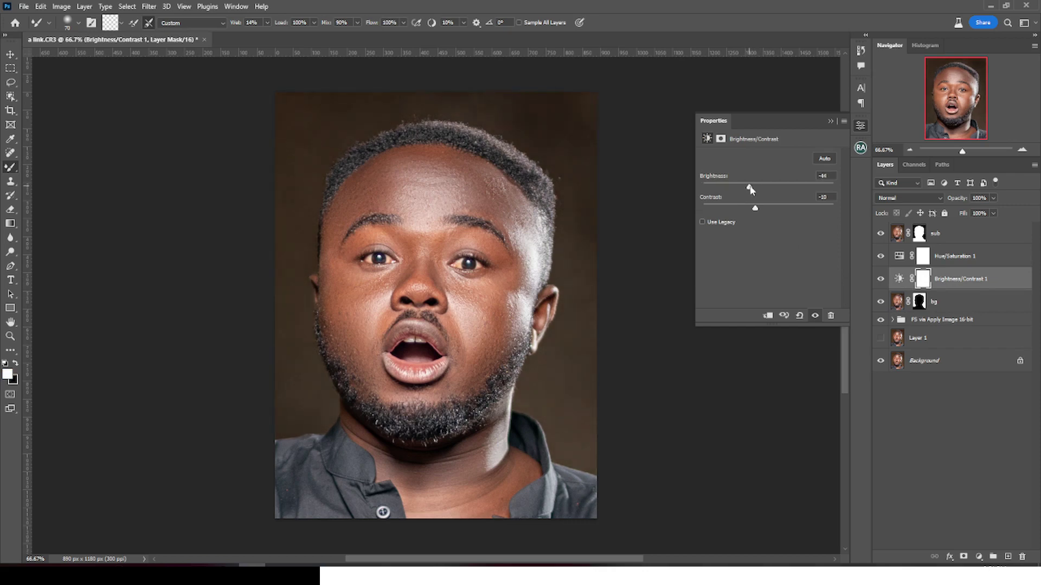
Stamp the visible layers into a new layer above sub and mask it with a luminosity selection loaded from the RGB channel.
{"action": "left_click", "coordinate": [969, 240]}
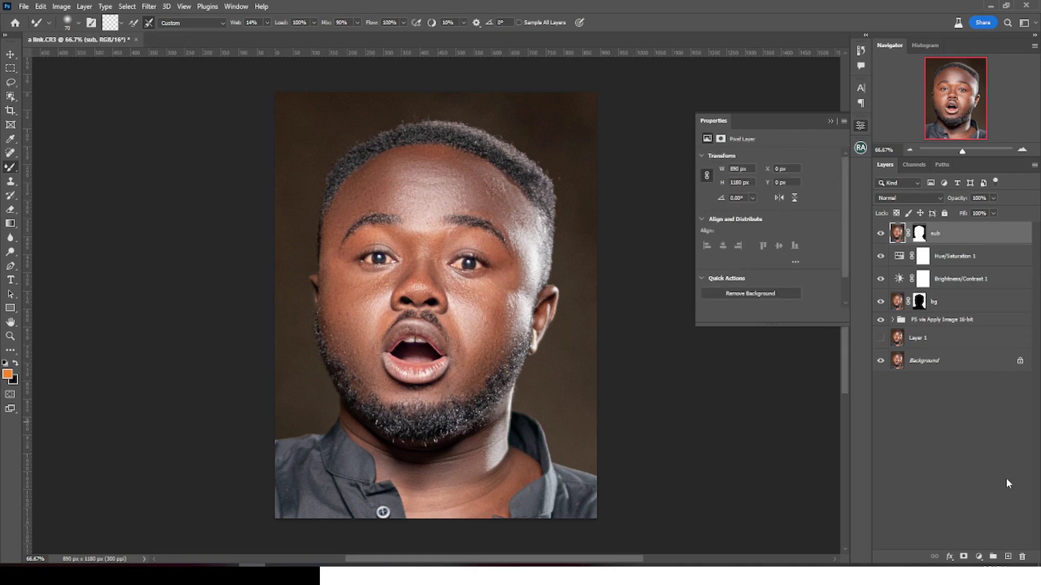
{"action": "key", "text": "ctrl+shift+alt+e"}
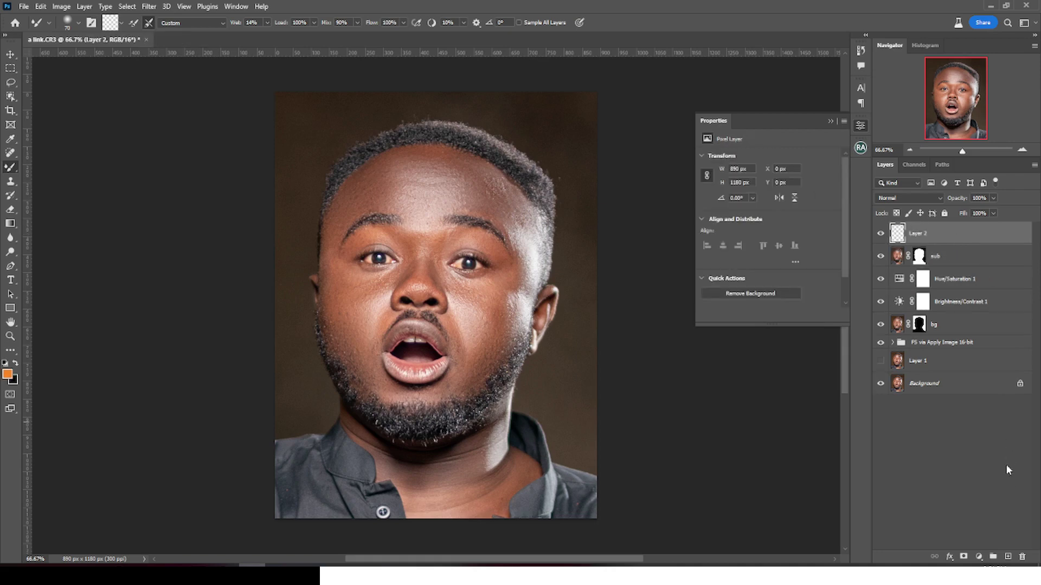
{"action": "left_click", "coordinate": [915, 165]}
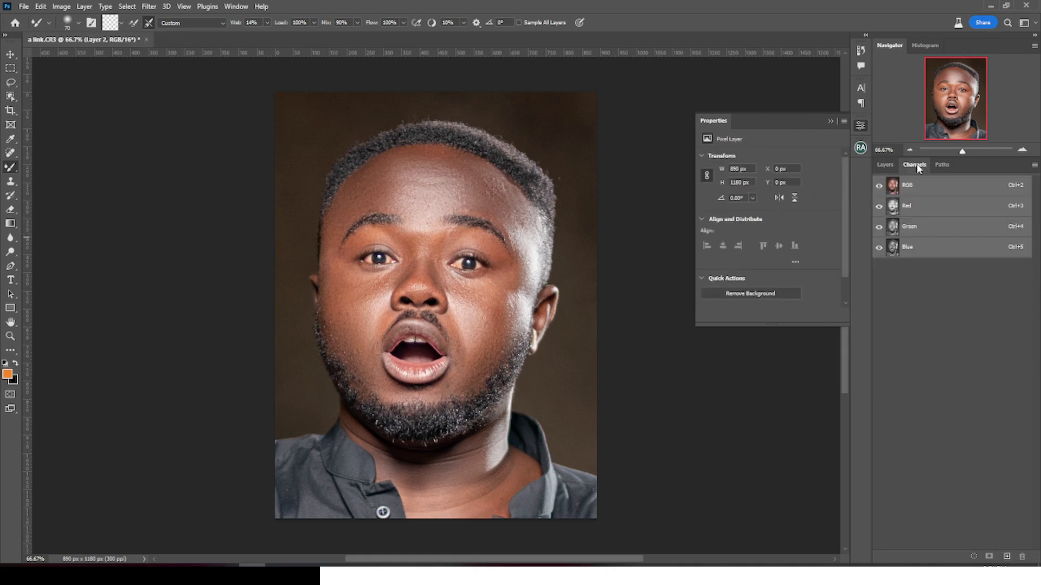
{"action": "left_click", "coordinate": [974, 555]}
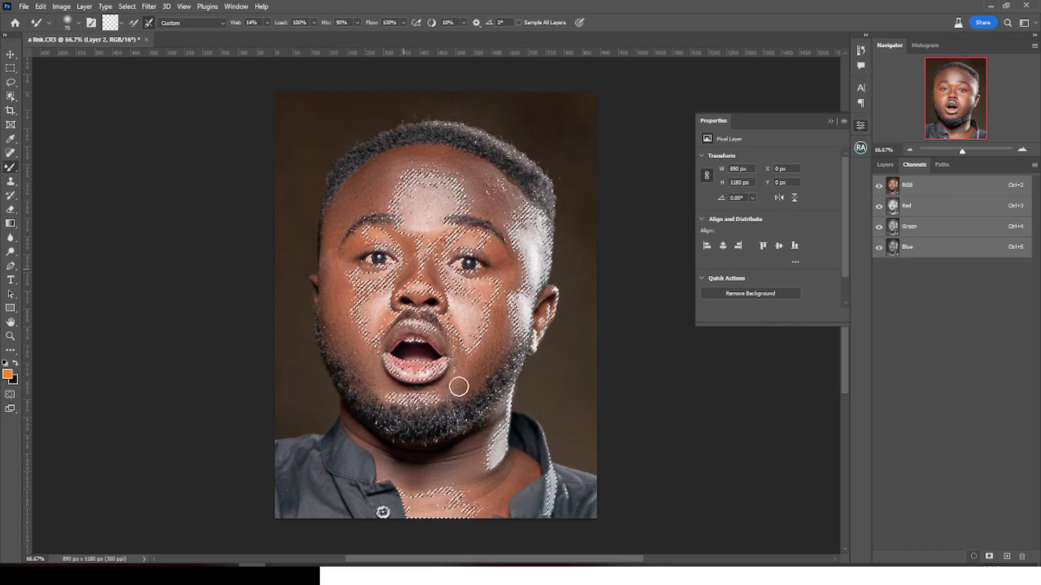
{"action": "left_click", "coordinate": [883, 165]}
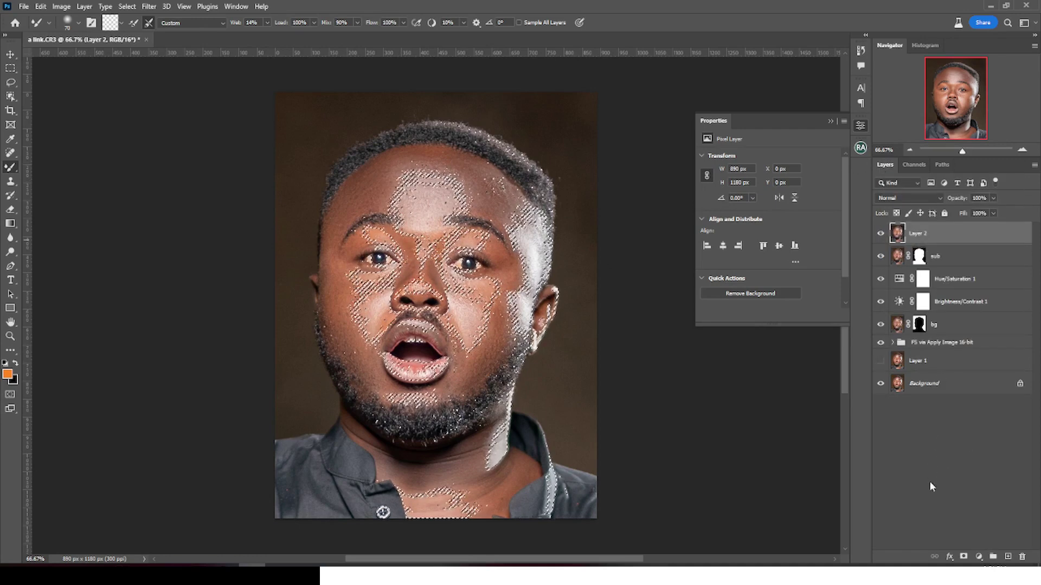
{"action": "left_click", "coordinate": [963, 557]}
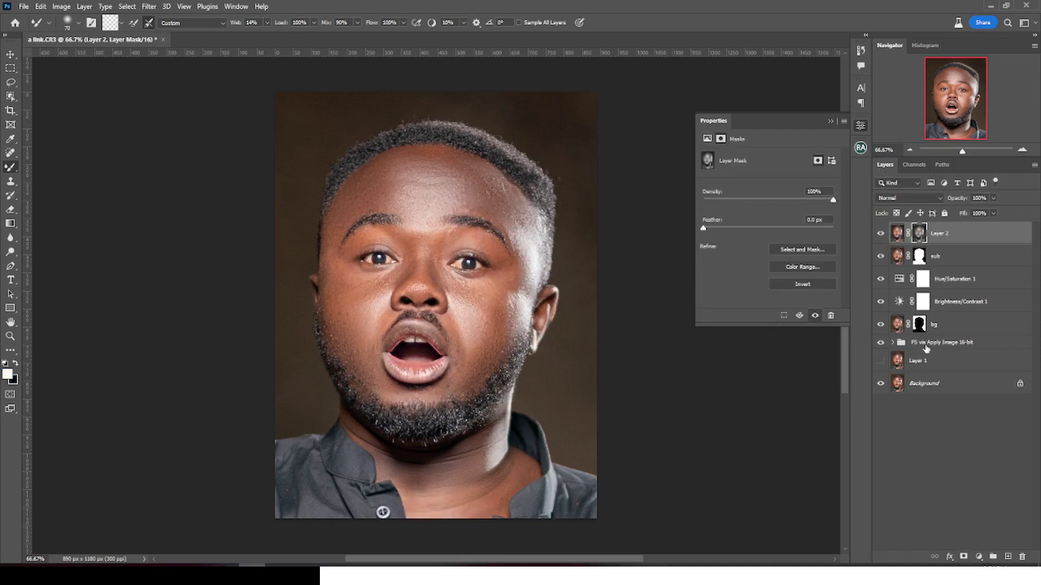
Set the luminosity-masked Layer 2 to Soft Light blending with 70% opacity.
{"action": "left_click", "coordinate": [911, 198]}
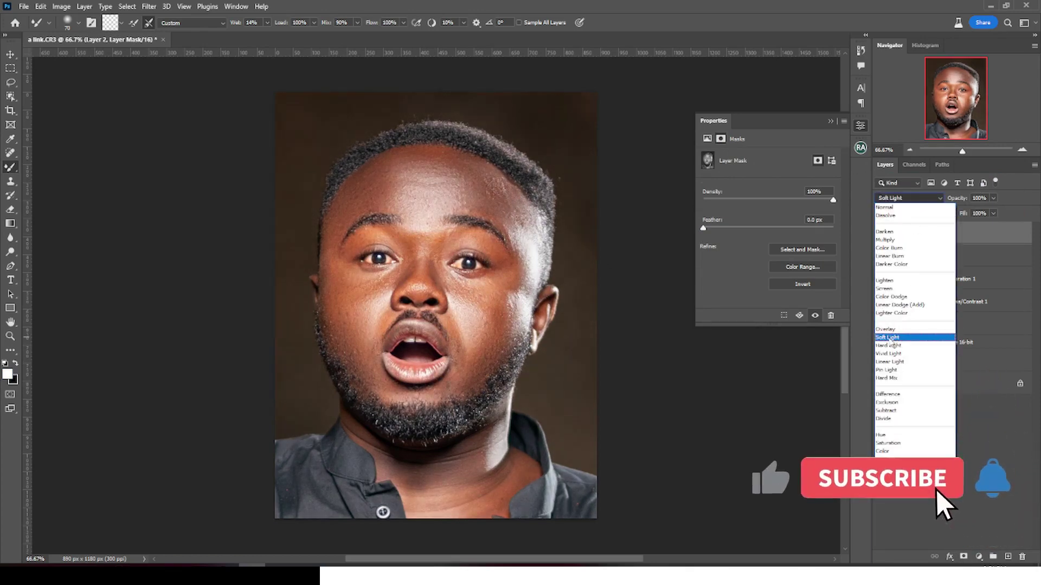
{"action": "left_click", "coordinate": [889, 337]}
{"action": "left_click", "coordinate": [897, 234]}
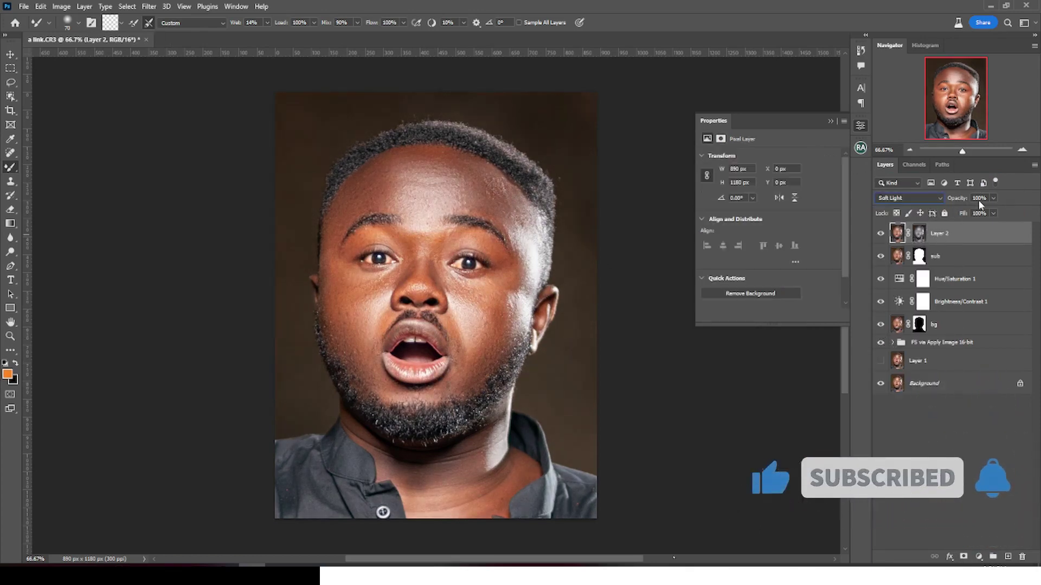
{"action": "left_click", "coordinate": [993, 213]}
{"action": "left_click_drag", "start_coordinate": [992, 213], "coordinate": [979, 214]}
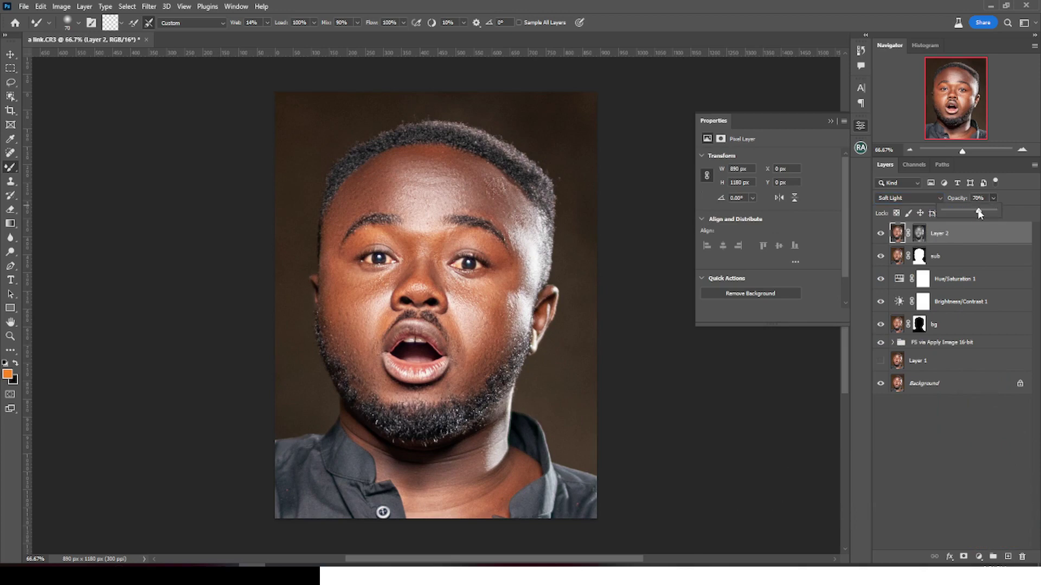